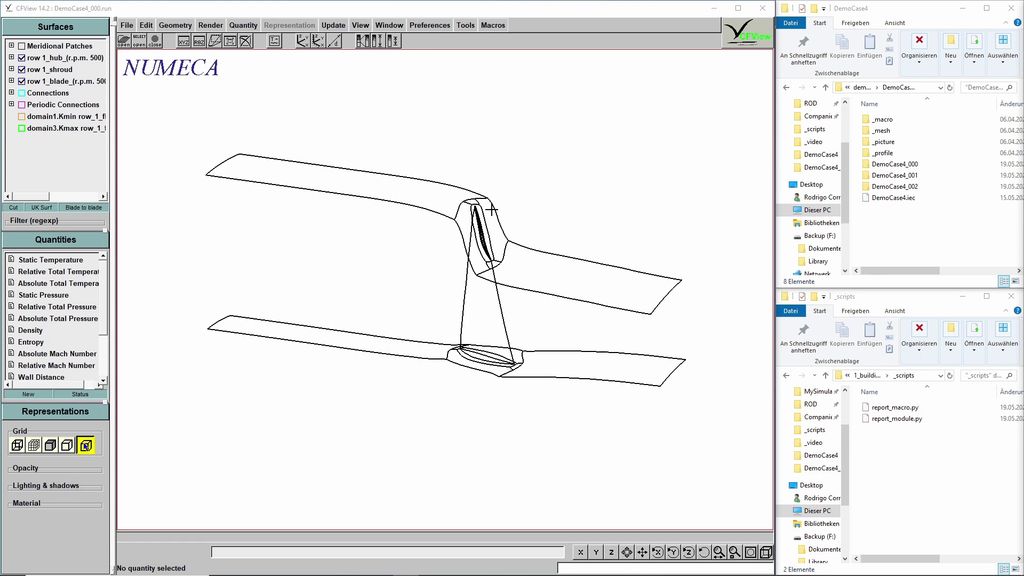
Step: Add a blade-to-blade surface at spanwise S = 0.85, preview it, and save it as CUT1
{"action": "left_click", "coordinate": [86, 208]}
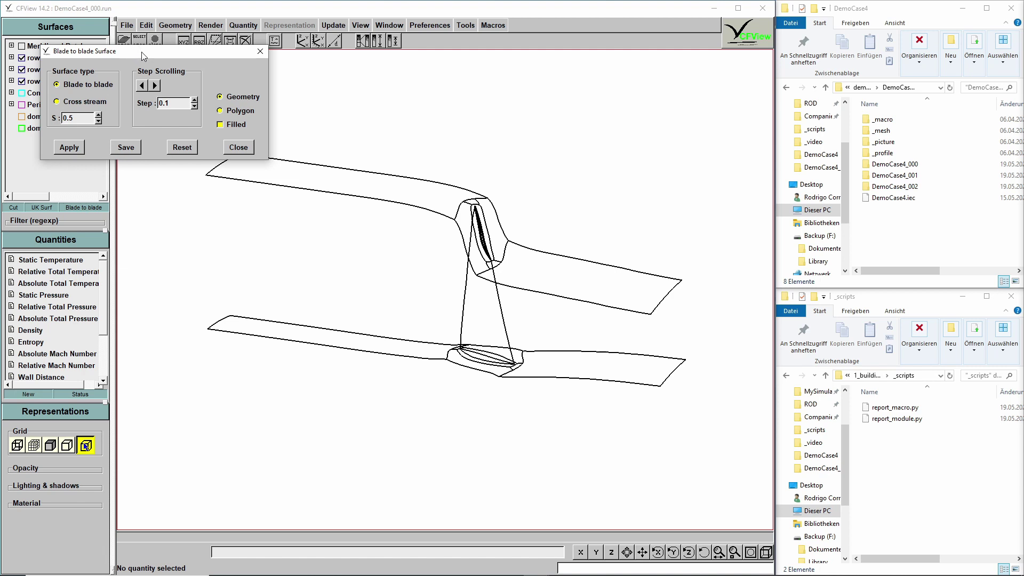
{"action": "left_click_drag", "start_coordinate": [144, 56], "coordinate": [244, 68]}
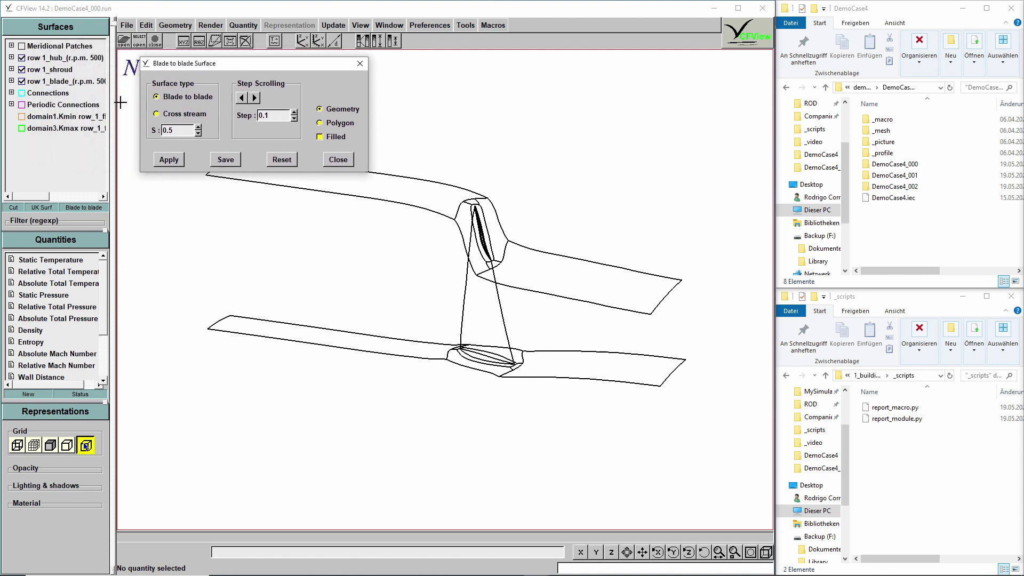
{"action": "left_click", "coordinate": [188, 130]}
{"action": "key", "text": "BackSpace"}
{"action": "type", "text": "85"}
{"action": "left_click", "coordinate": [181, 160]}
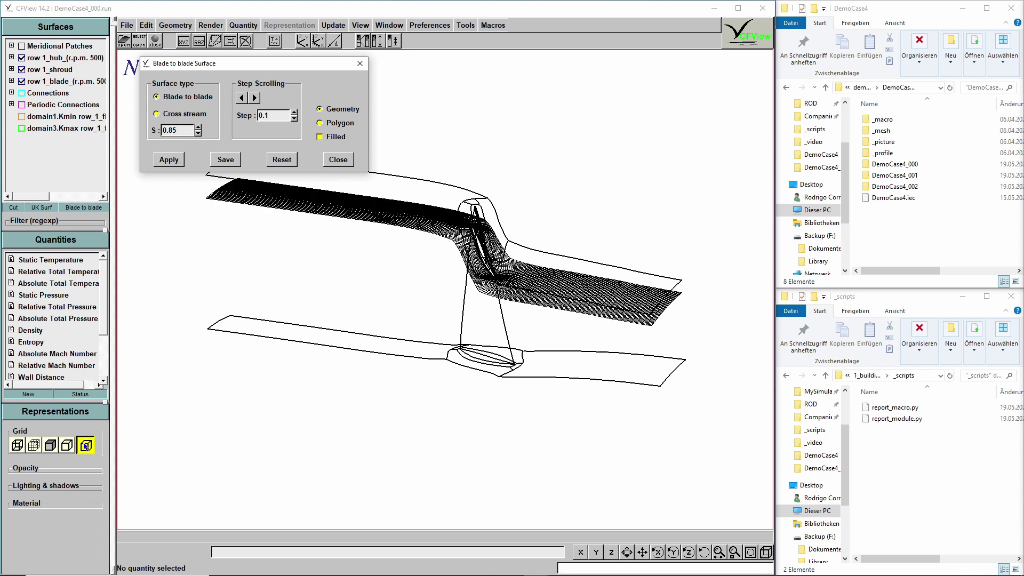
{"action": "left_click", "coordinate": [227, 161]}
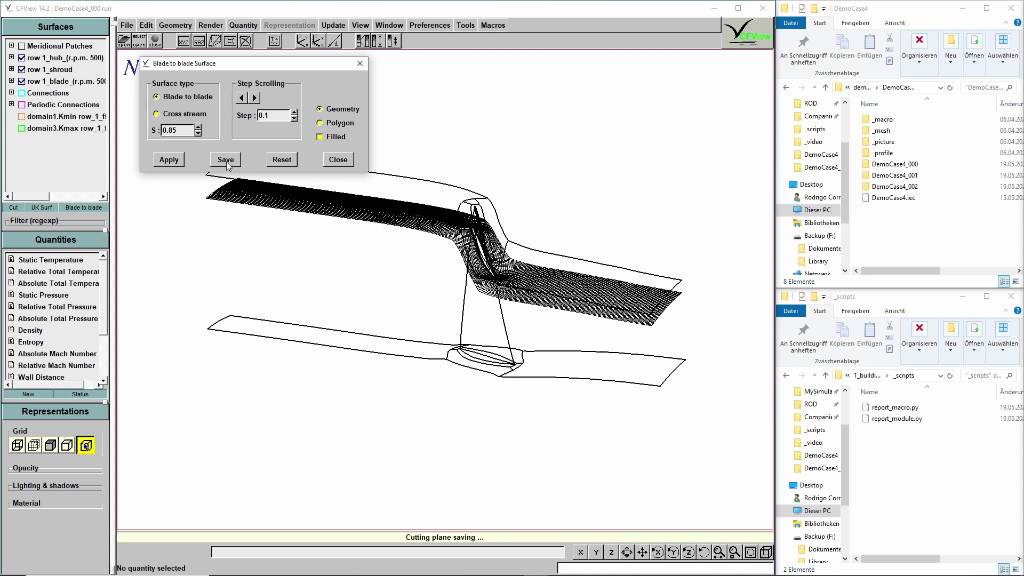
{"action": "left_click", "coordinate": [338, 159]}
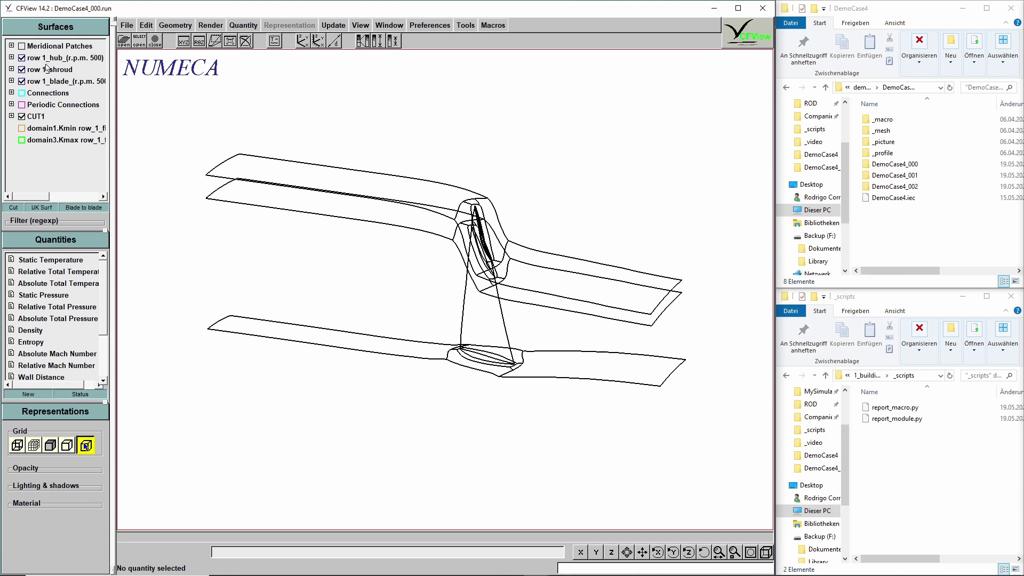
Step: Make CUT1 the active surface and Entropy the active quantity, then draw an Entropy strip contour
{"action": "left_click", "coordinate": [41, 119]}
{"action": "right_click", "coordinate": [40, 119]}
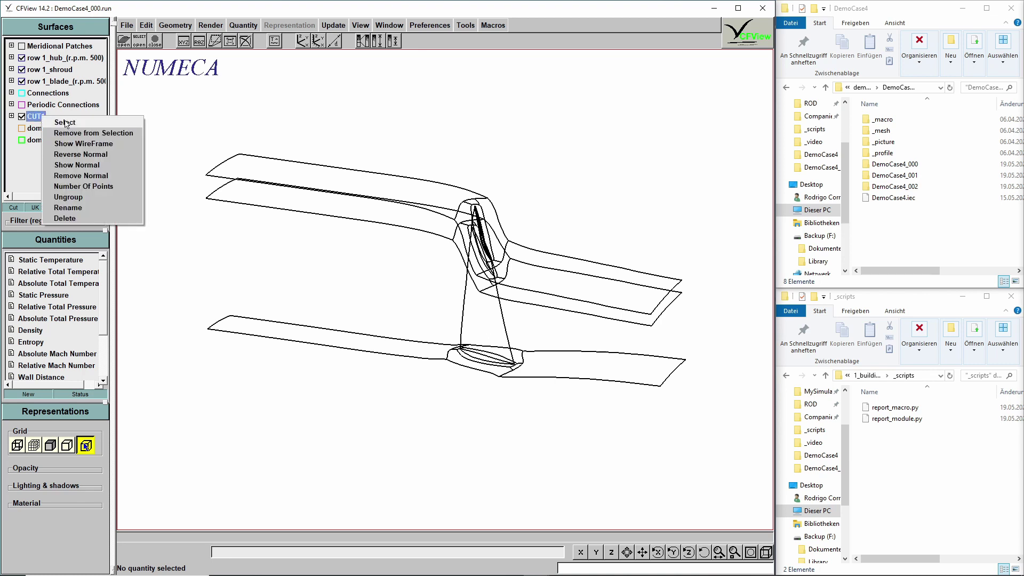
{"action": "left_click", "coordinate": [65, 122]}
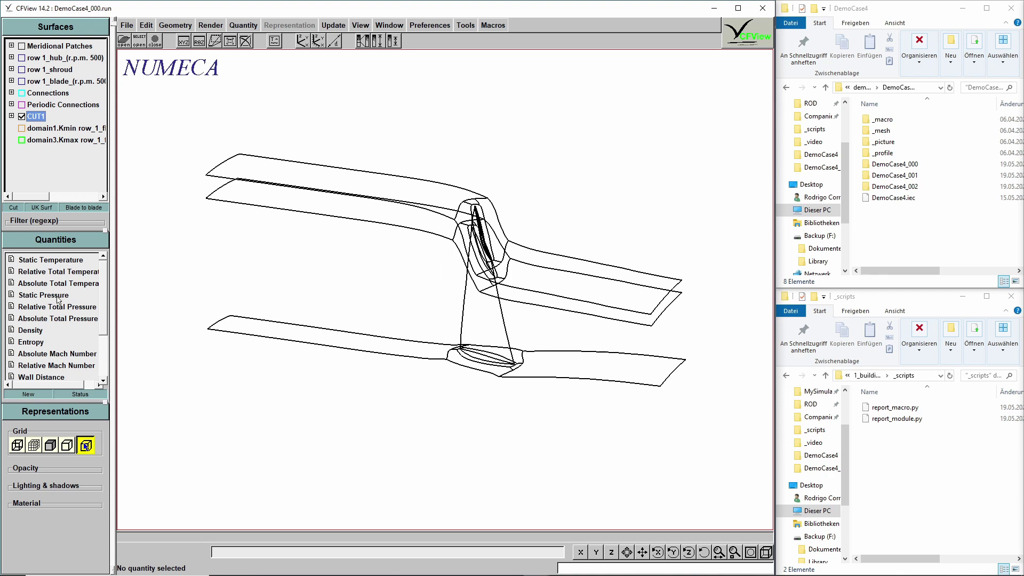
{"action": "left_click", "coordinate": [34, 344]}
{"action": "right_click", "coordinate": [34, 344]}
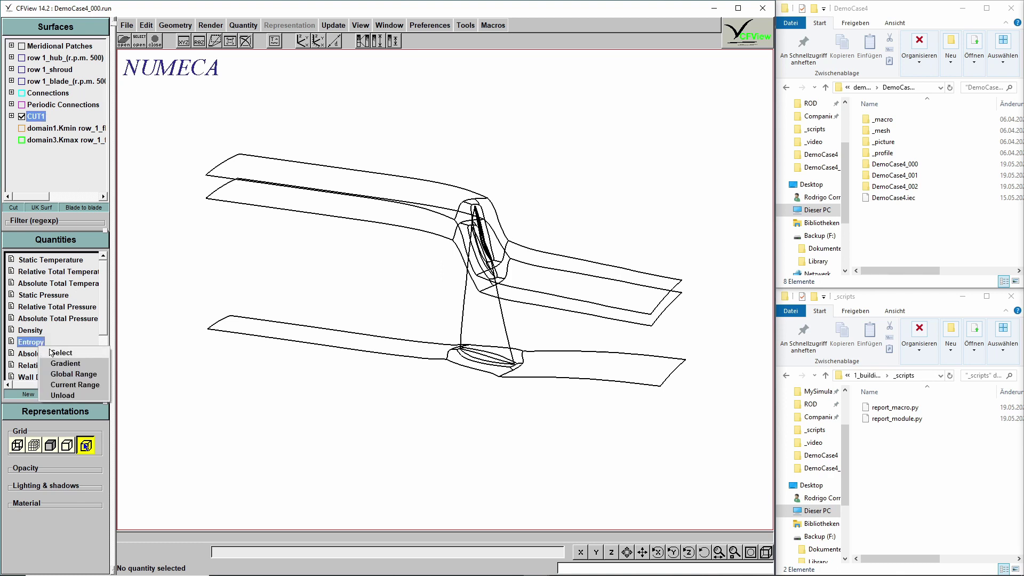
{"action": "left_click", "coordinate": [52, 351]}
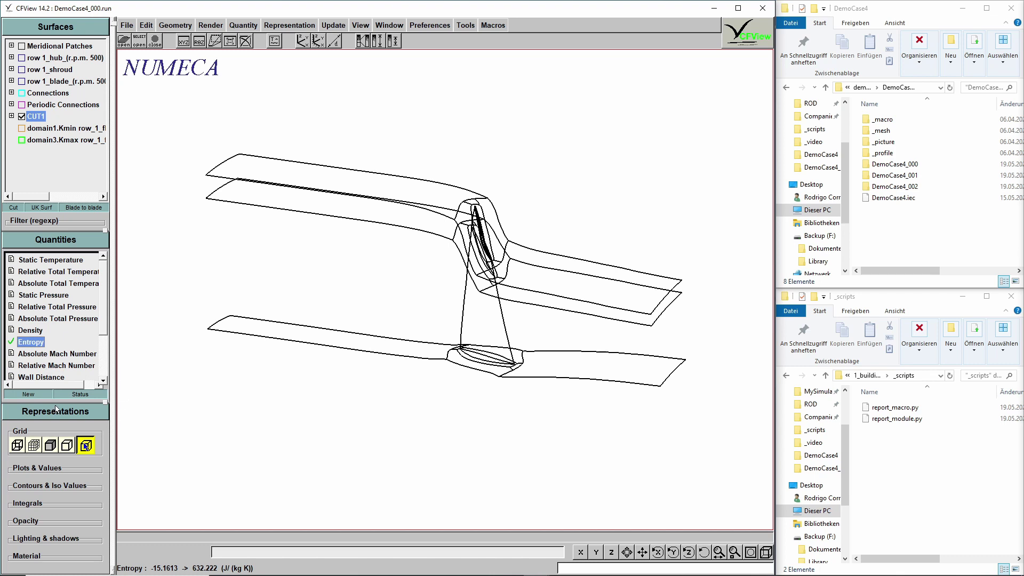
{"action": "left_click", "coordinate": [32, 485]}
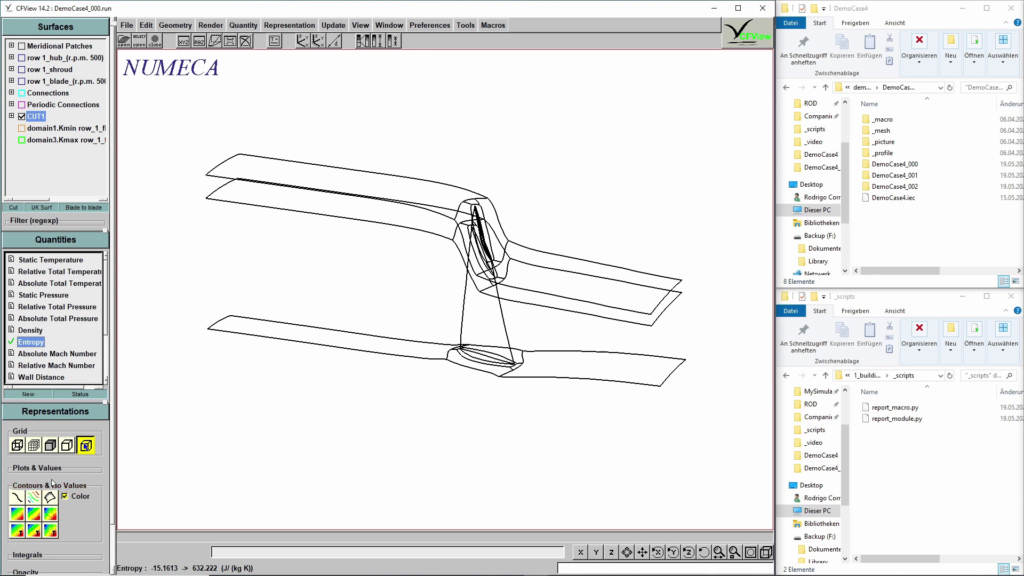
{"action": "left_click", "coordinate": [32, 515]}
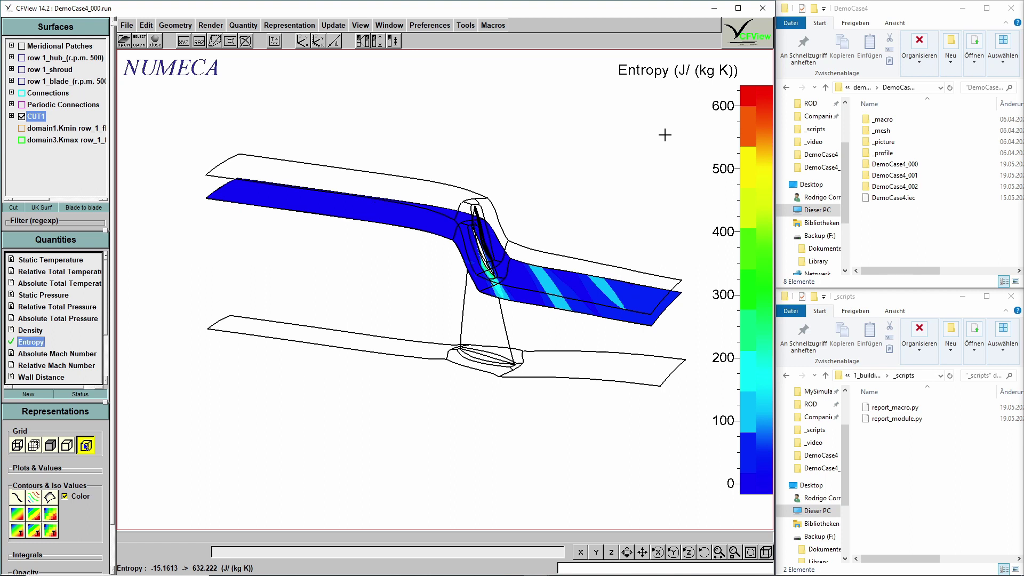
Step: Move the Entropy colour legend to the right edge of the view
{"action": "left_click", "coordinate": [748, 110]}
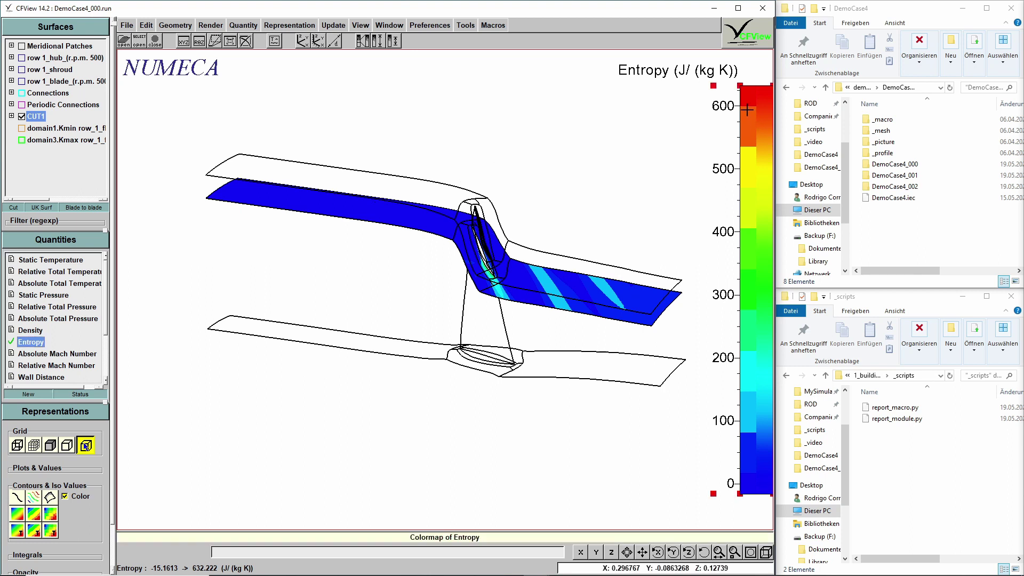
{"action": "right_click", "coordinate": [747, 110]}
{"action": "left_click", "coordinate": [768, 139]}
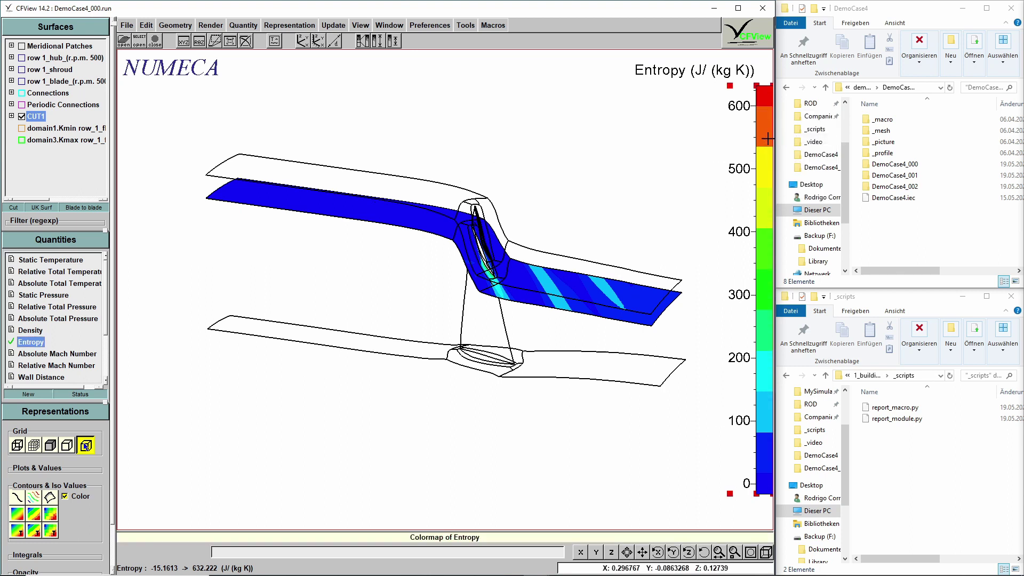
{"action": "left_click", "coordinate": [505, 101]}
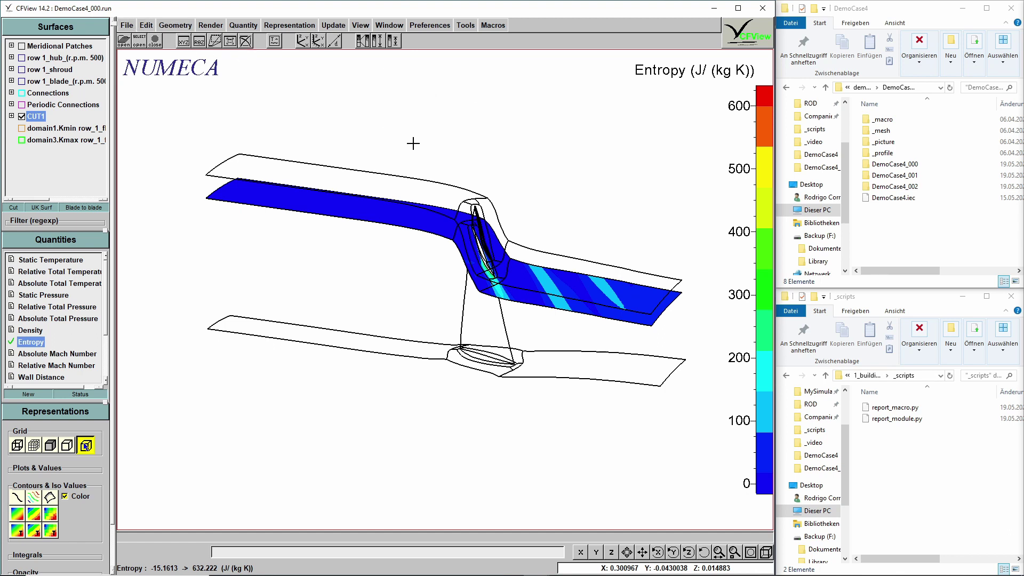
Step: Print the current view, keeping the PNG 1920x1080 output settings
{"action": "left_click", "coordinate": [127, 25]}
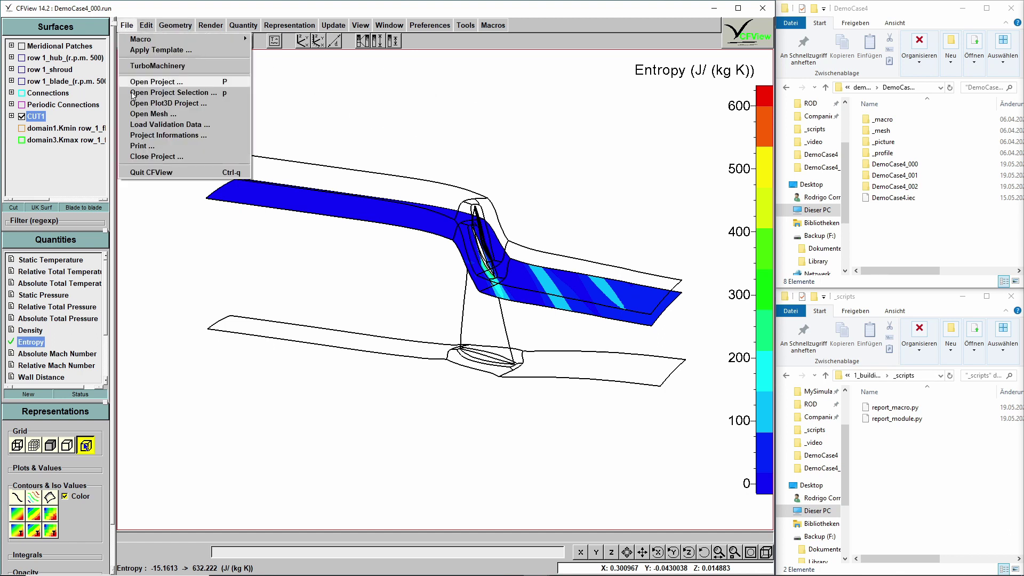
{"action": "left_click", "coordinate": [144, 145]}
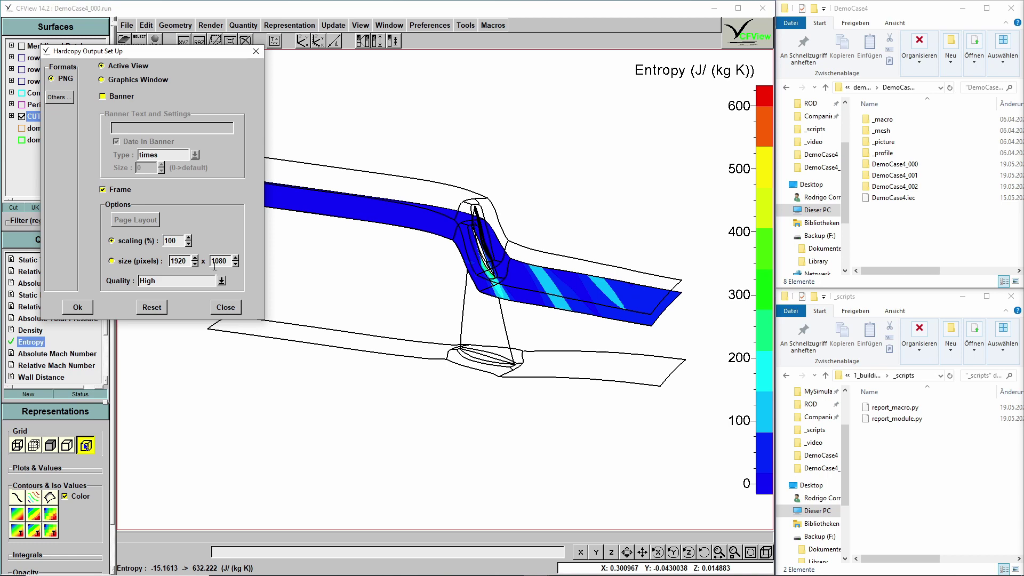
{"action": "left_click", "coordinate": [77, 308]}
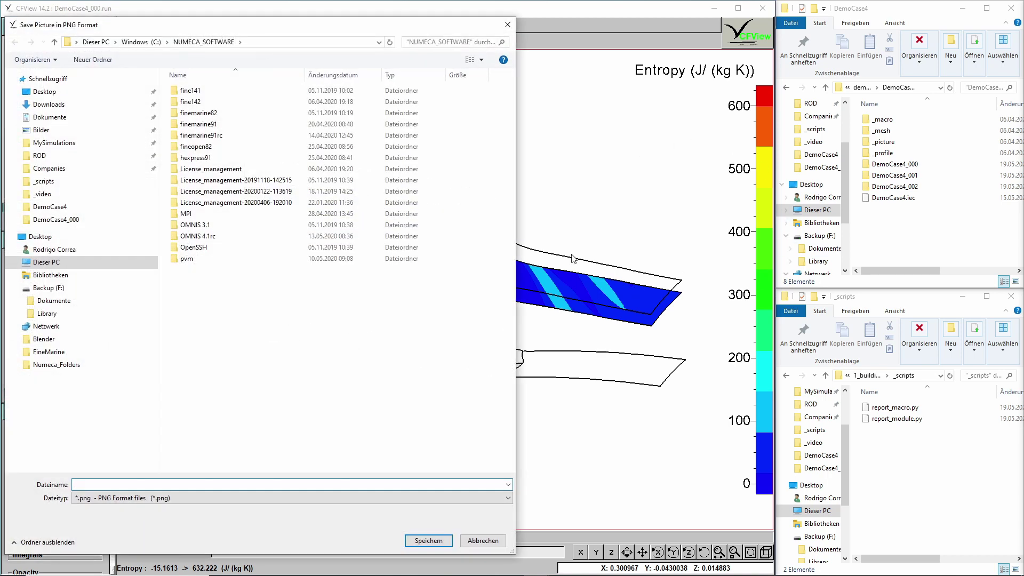
Step: Save the picture as entropy_b2b.png in the DemoCase4 folder and open it in the viewer
{"action": "left_click", "coordinate": [929, 88]}
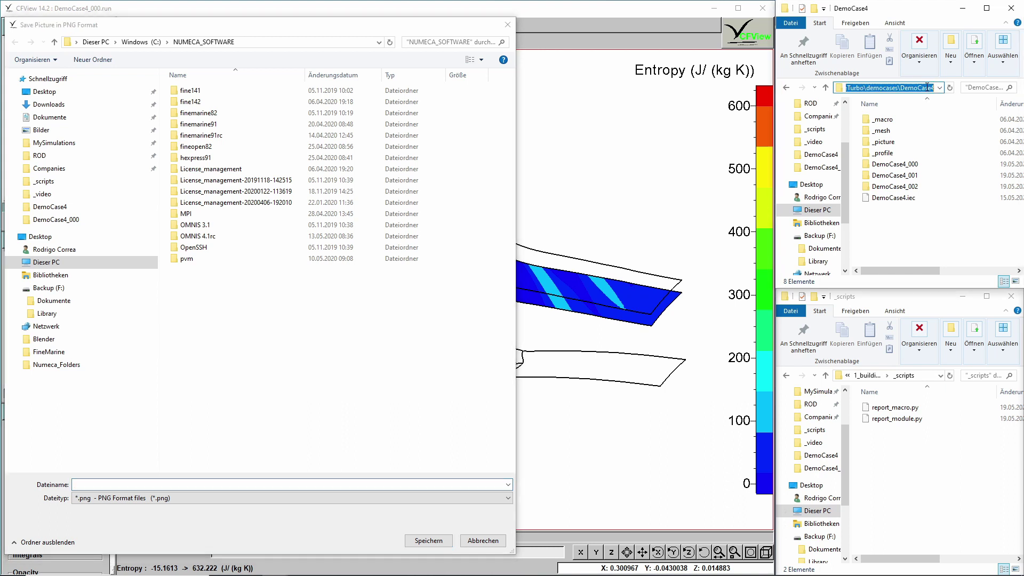
{"action": "left_click", "coordinate": [264, 42]}
{"action": "type", "text": "E:\\local\\ROD\\FineTurbo\\democases\\DemoCase4"}
{"action": "key", "text": "Return"}
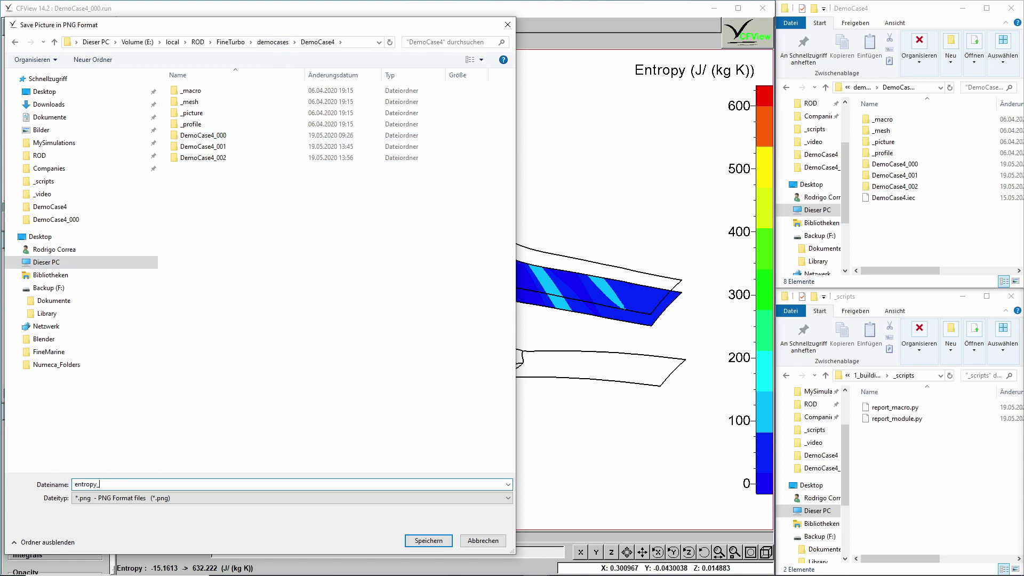
{"action": "left_click", "coordinate": [438, 540]}
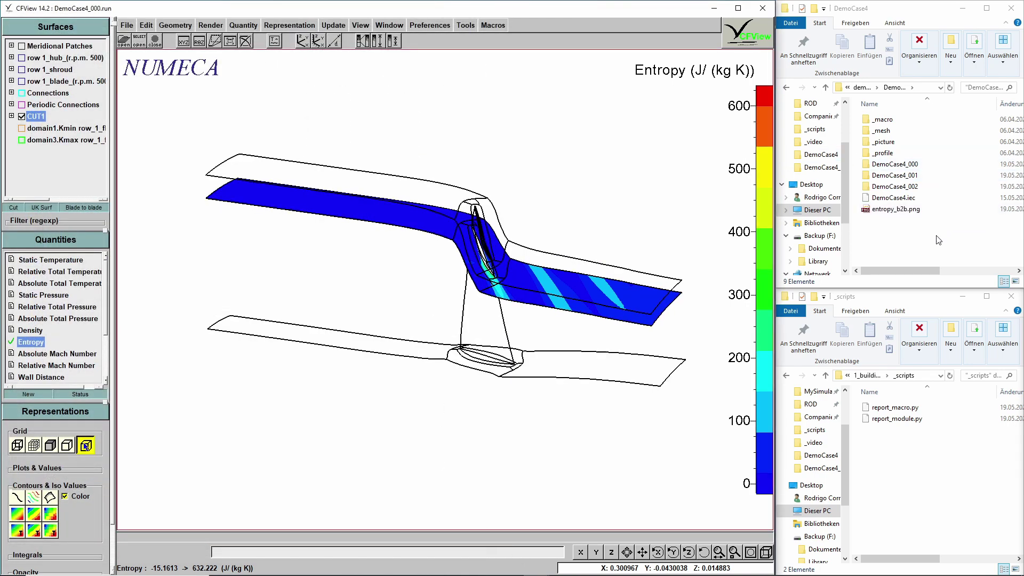
{"action": "double_click", "coordinate": [906, 209]}
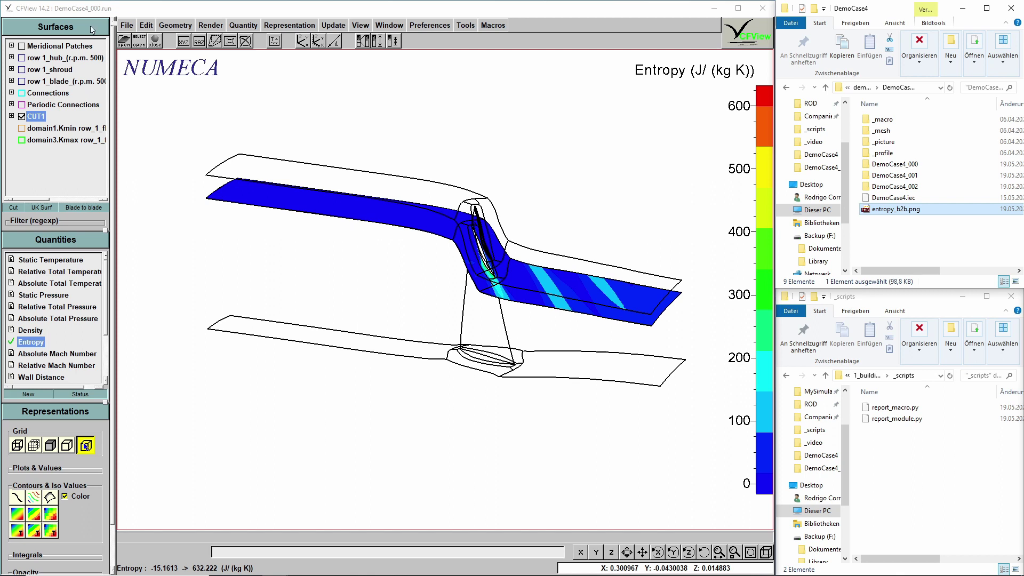
Step: Save all recorded steps as macro_recorded.py in the DemoCase4 folder and check the new file
{"action": "left_click", "coordinate": [122, 26]}
{"action": "mouse_move", "coordinate": [242, 40]}
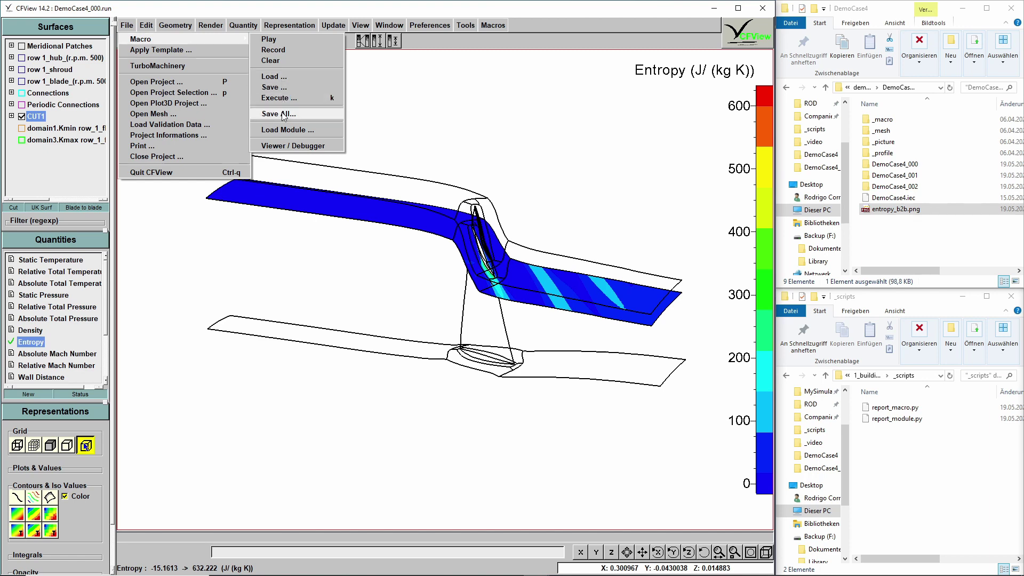
{"action": "left_click", "coordinate": [274, 87]}
{"action": "left_click", "coordinate": [269, 46]}
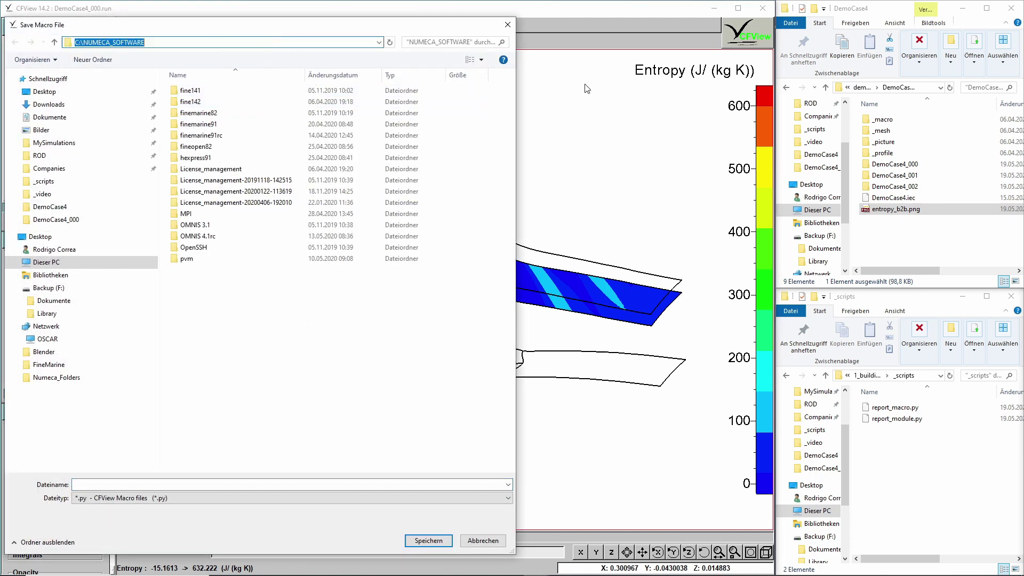
{"action": "type", "text": "E:\\local\\ROD\\FineTurbo\\democases\\DemoCase4"}
{"action": "key", "text": "Return"}
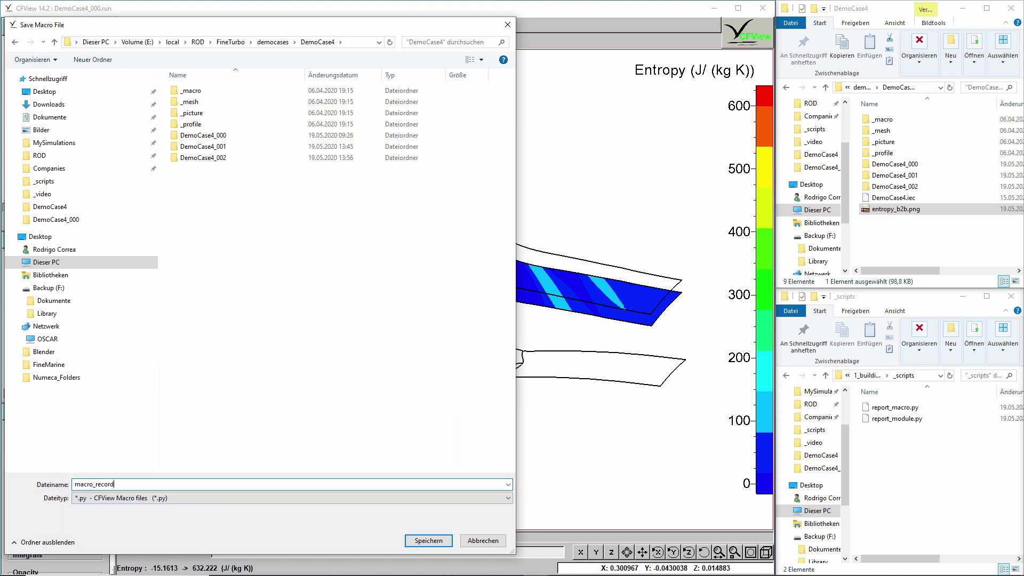
{"action": "key", "text": "Return"}
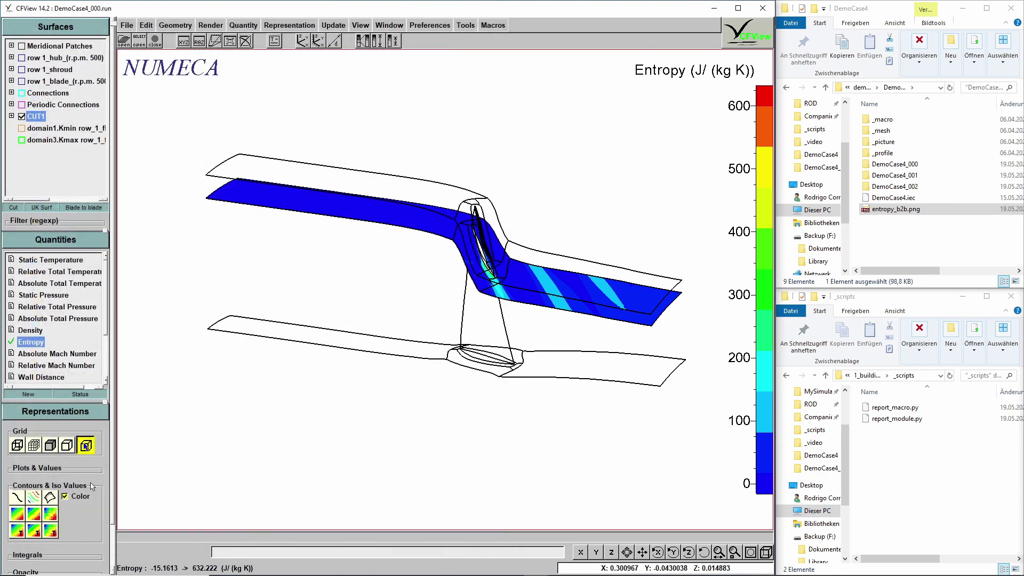
{"action": "left_click", "coordinate": [899, 220]}
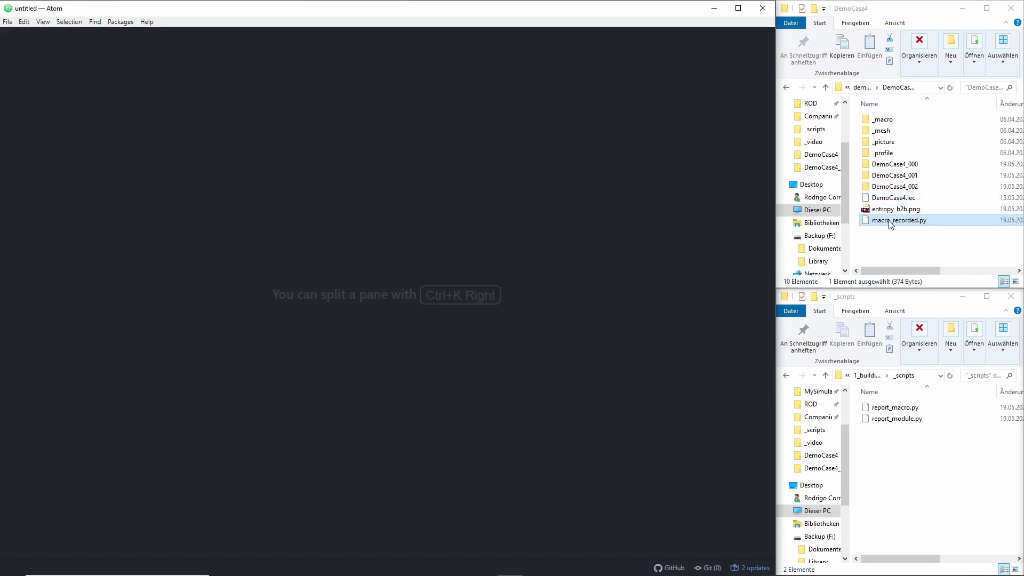
Step: Open macro_recorded.py from Explorer in Atom to view its recorded CFView commands
{"action": "double_click", "coordinate": [900, 220]}
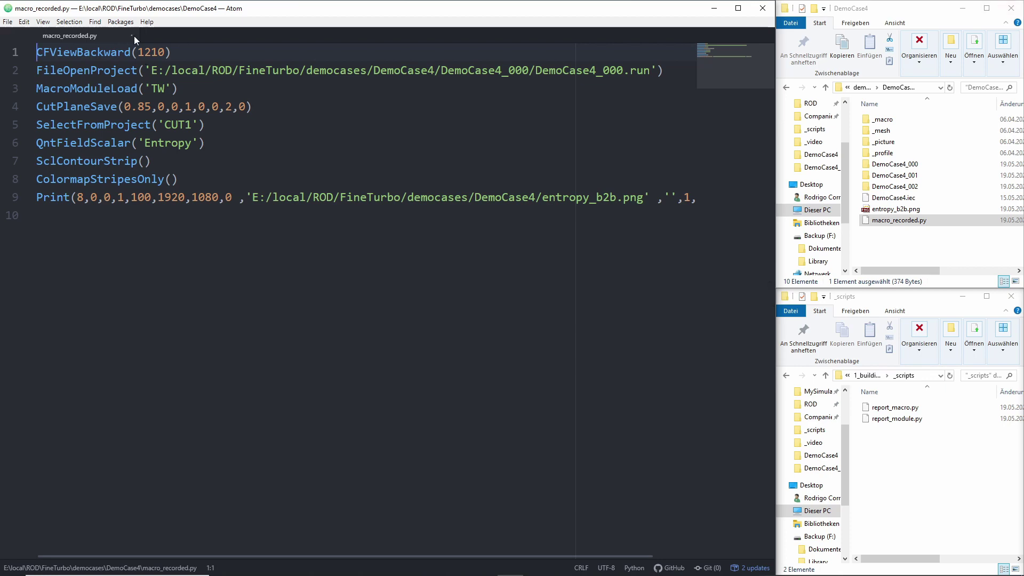
Step: Return to CFView and close the DemoCase4_000 project, confirming with Yes
{"action": "left_click", "coordinate": [711, 11]}
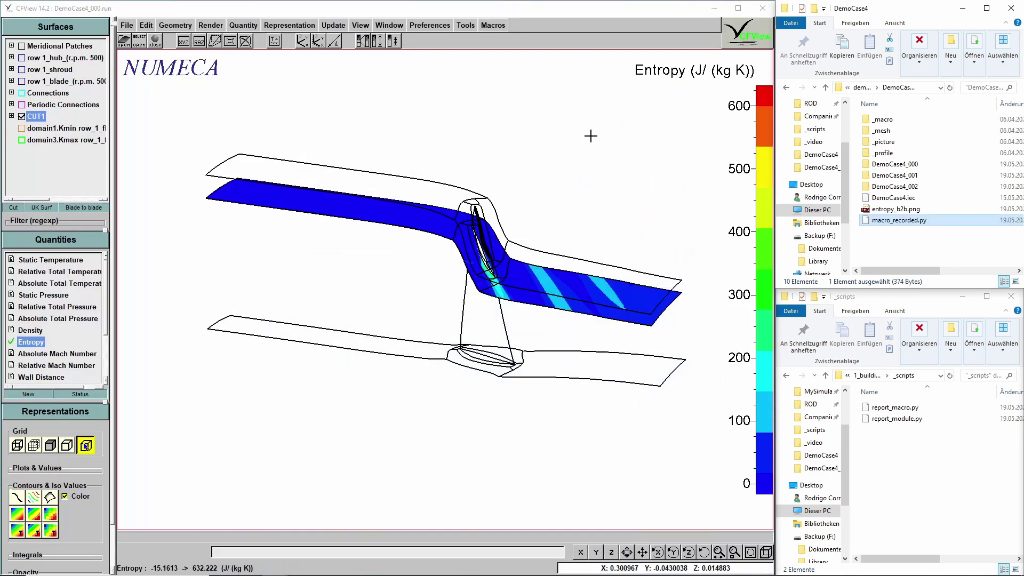
{"action": "left_click", "coordinate": [155, 40]}
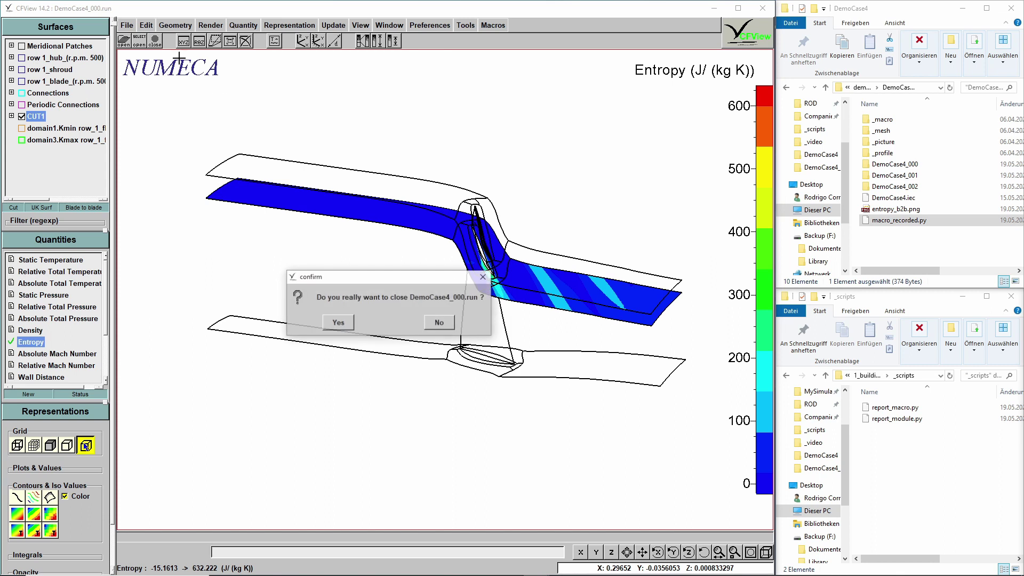
{"action": "left_click", "coordinate": [339, 324]}
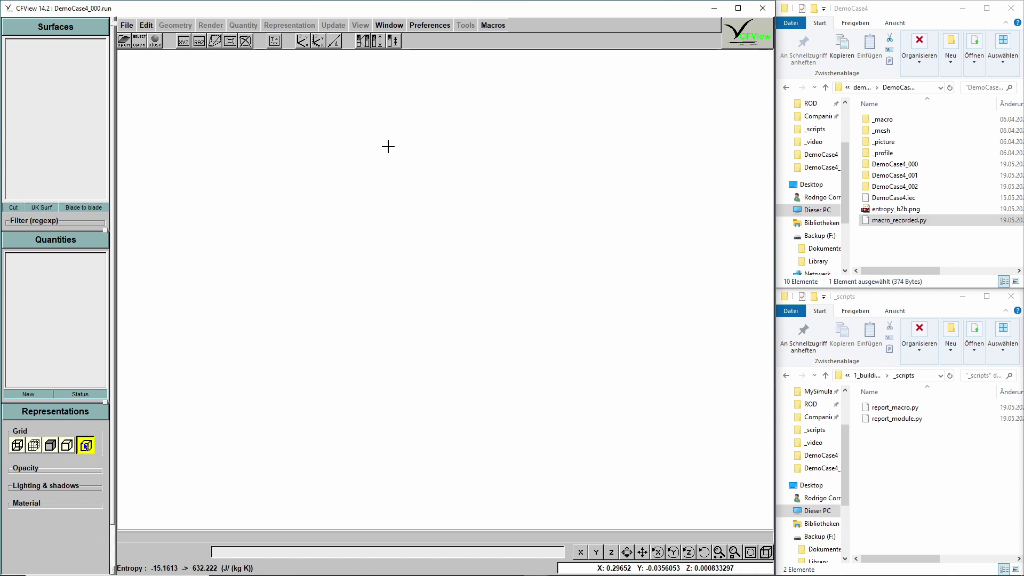
Step: Choose to execute a macro file and select macro_recorded.py in the DemoCase4 folder
{"action": "key", "text": "ctrl+e"}
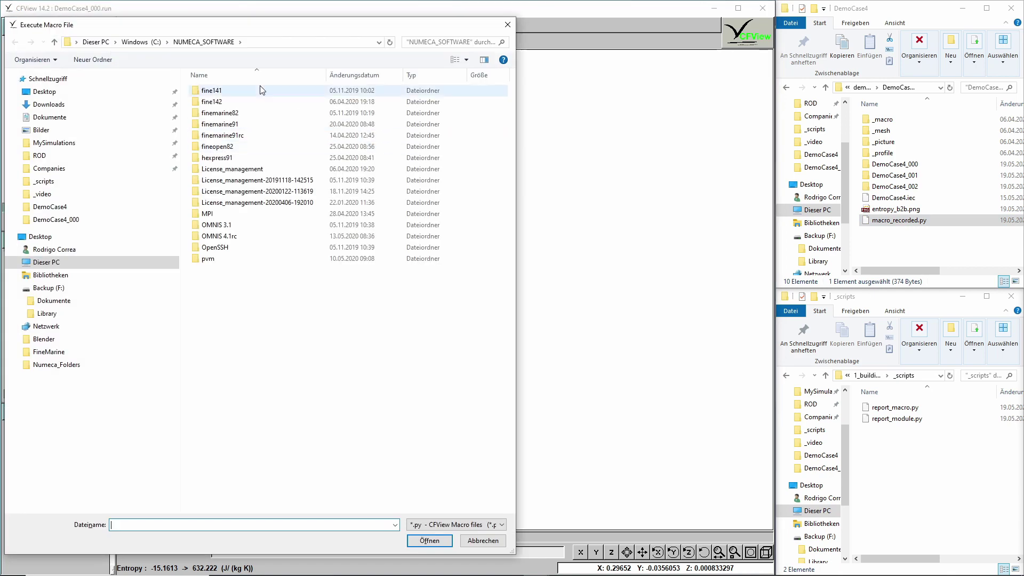
{"action": "left_click", "coordinate": [507, 24]}
{"action": "left_click", "coordinate": [120, 26]}
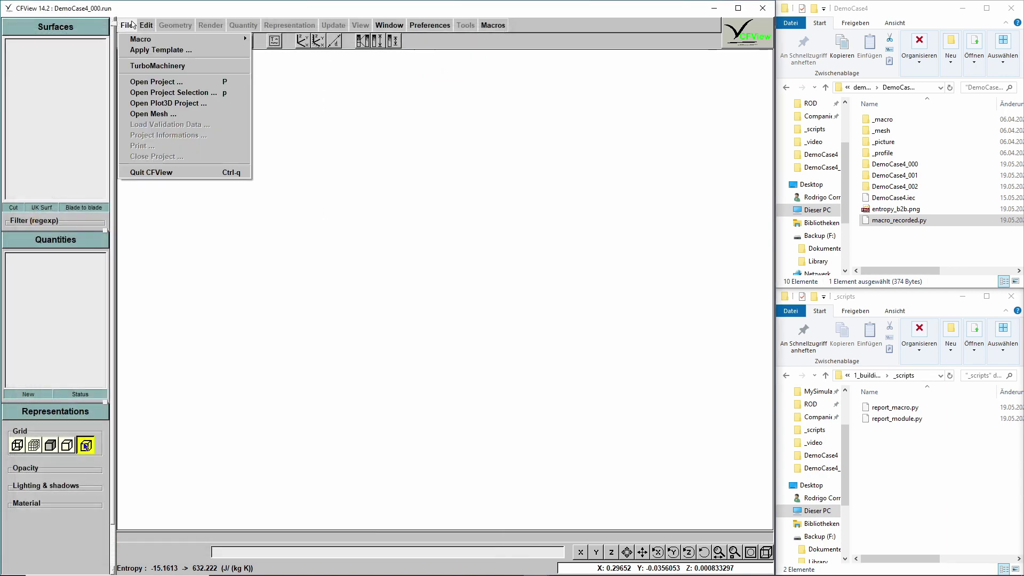
{"action": "mouse_move", "coordinate": [160, 39]}
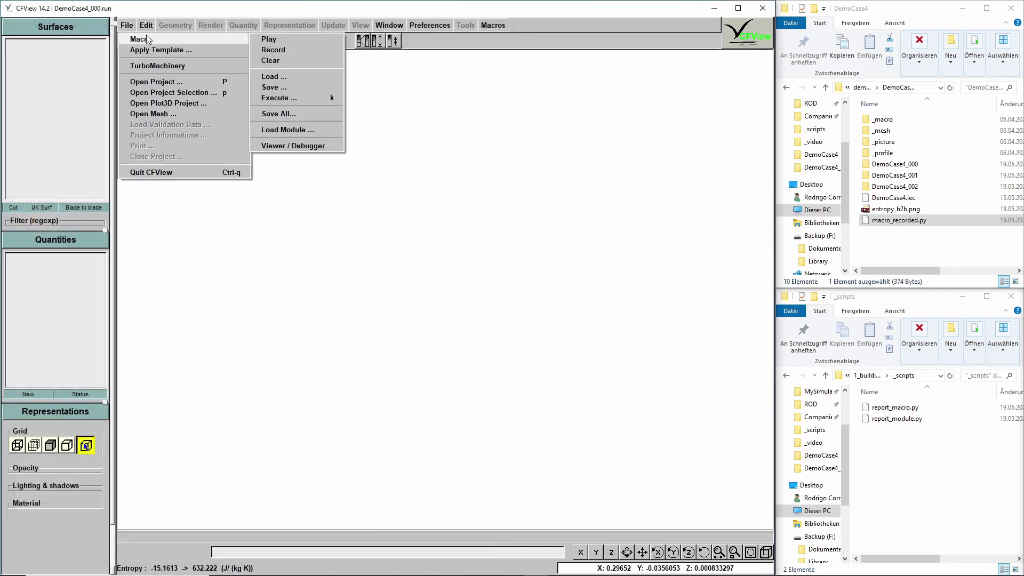
{"action": "left_click", "coordinate": [304, 100]}
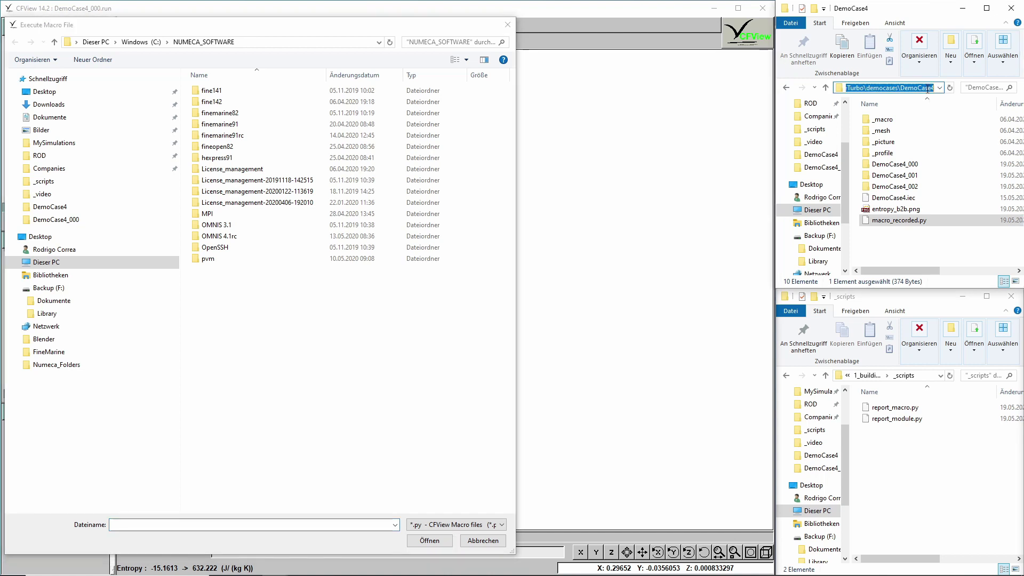
{"action": "left_click", "coordinate": [298, 42]}
{"action": "type", "text": "E:\\local\\ROD\\FineTurbo\\democases\\DemoCase4"}
{"action": "key", "text": "Return"}
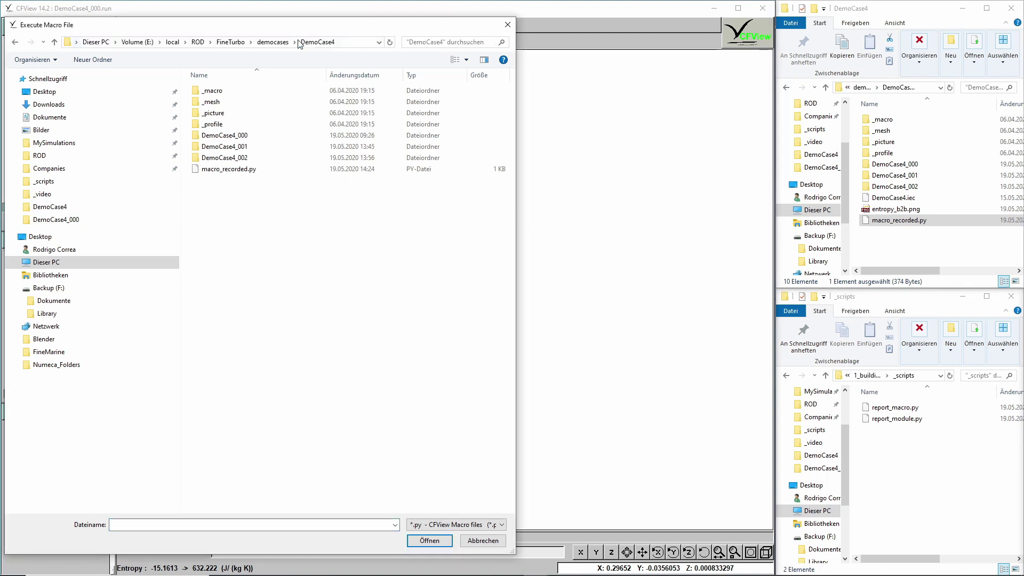
{"action": "left_click", "coordinate": [231, 170]}
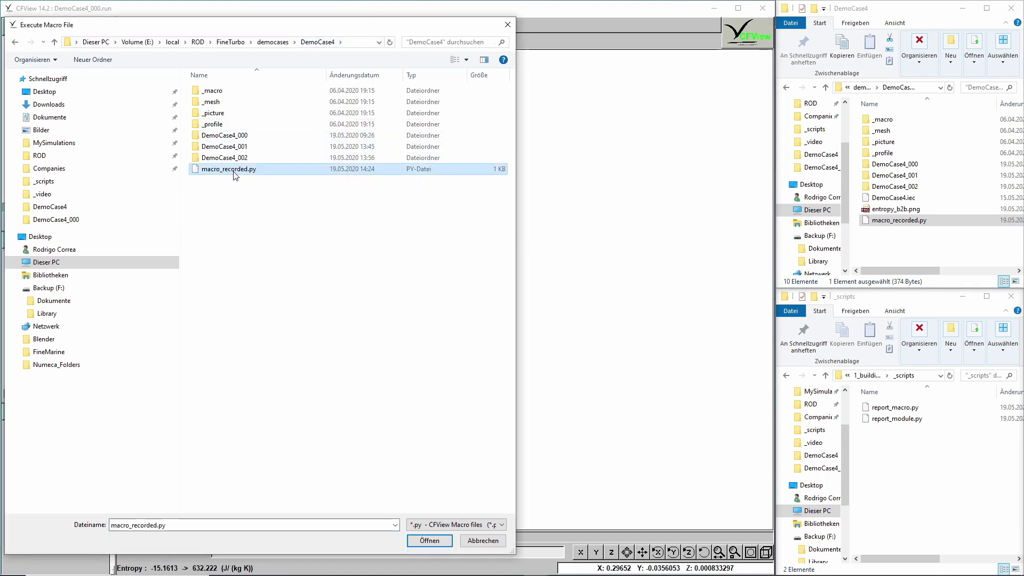
Step: Delete the old entropy_b2b.png in Explorer, then run macro_recorded.py
{"action": "left_click", "coordinate": [896, 209]}
{"action": "right_click", "coordinate": [895, 209]}
{"action": "left_click", "coordinate": [868, 462]}
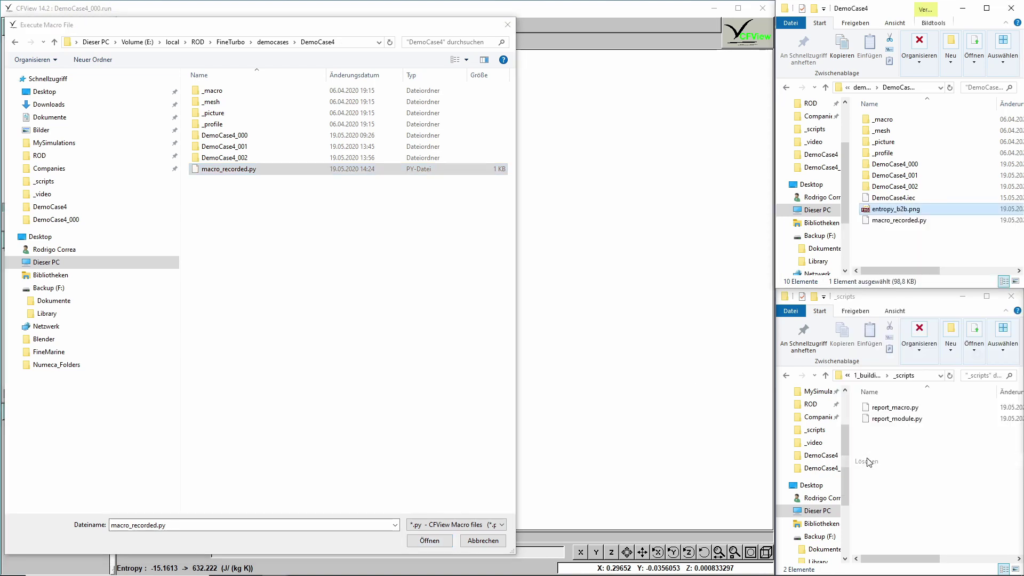
{"action": "left_click", "coordinate": [429, 541]}
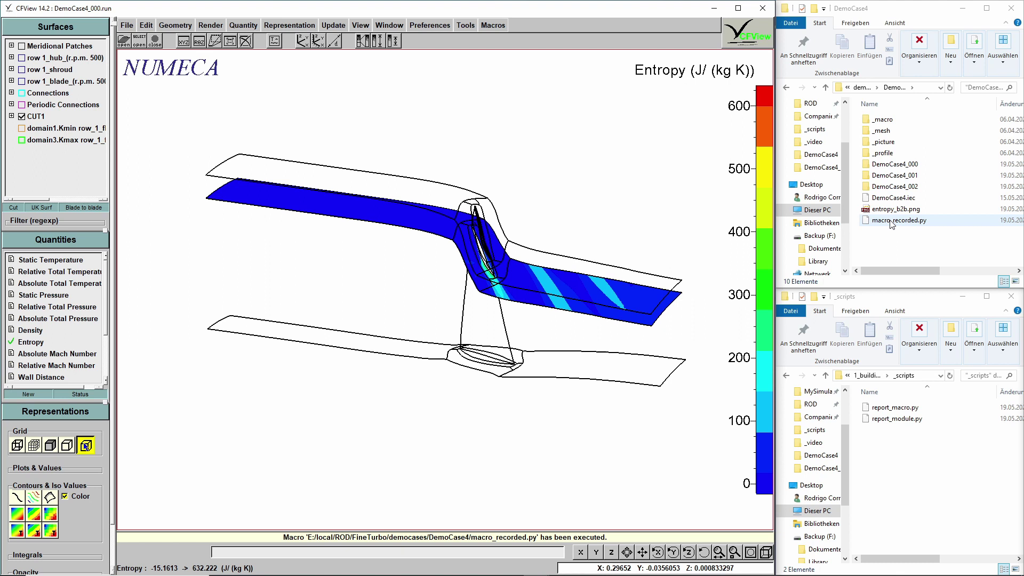
Step: Close the DemoCase4_000 project and choose to execute a macro file
{"action": "left_click", "coordinate": [155, 40]}
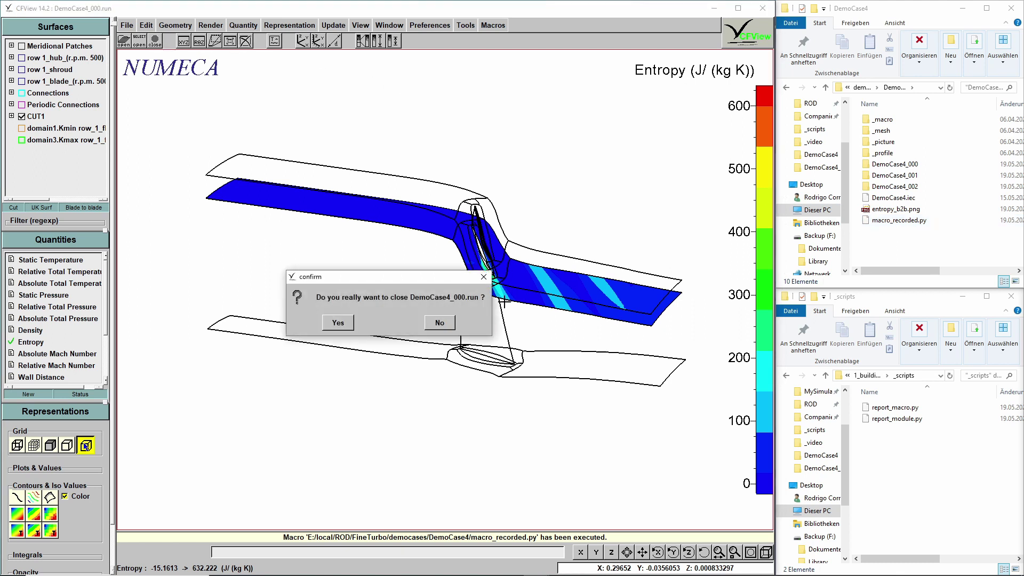
{"action": "left_click", "coordinate": [340, 324]}
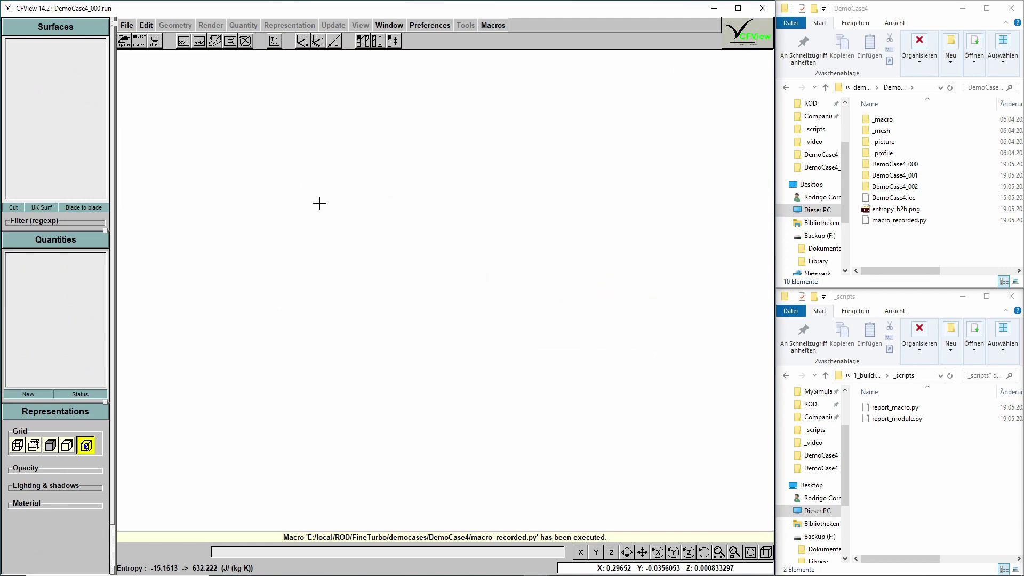
{"action": "left_click", "coordinate": [125, 27]}
{"action": "mouse_move", "coordinate": [188, 42]}
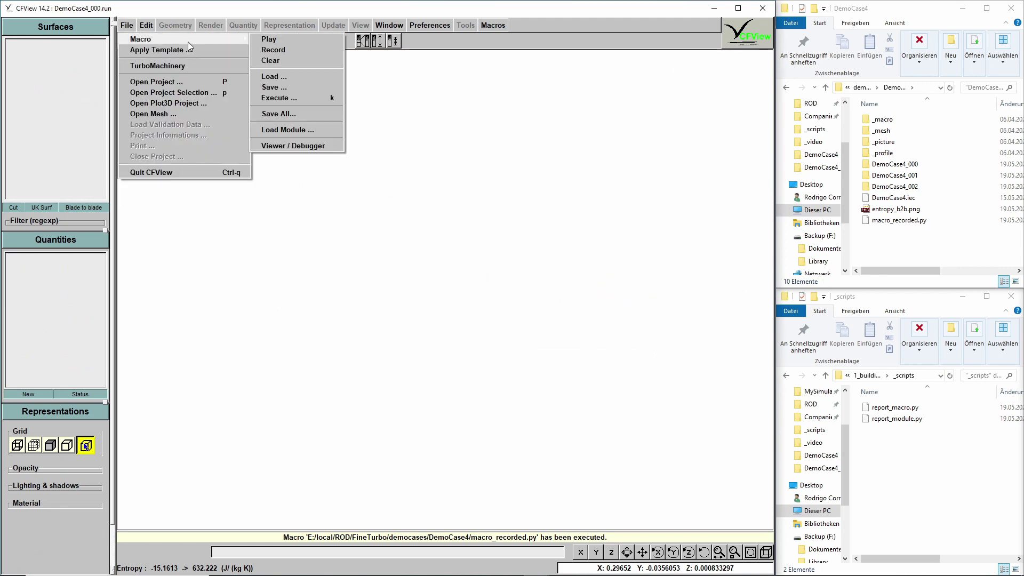
{"action": "left_click", "coordinate": [298, 98]}
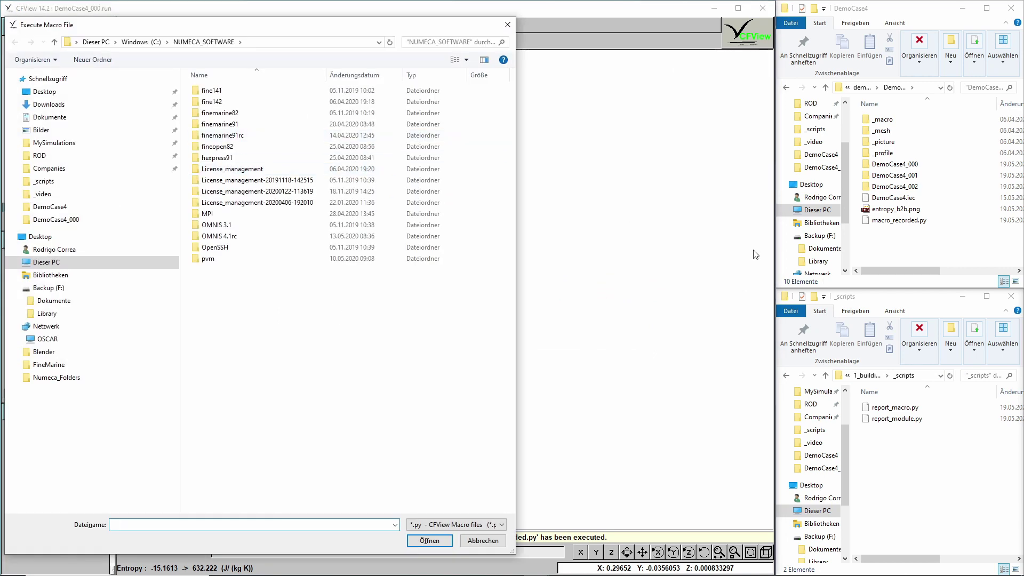
Step: Run report_macro.py from the _scripts folder and move its dialogue box to the centre
{"action": "left_click", "coordinate": [902, 375]}
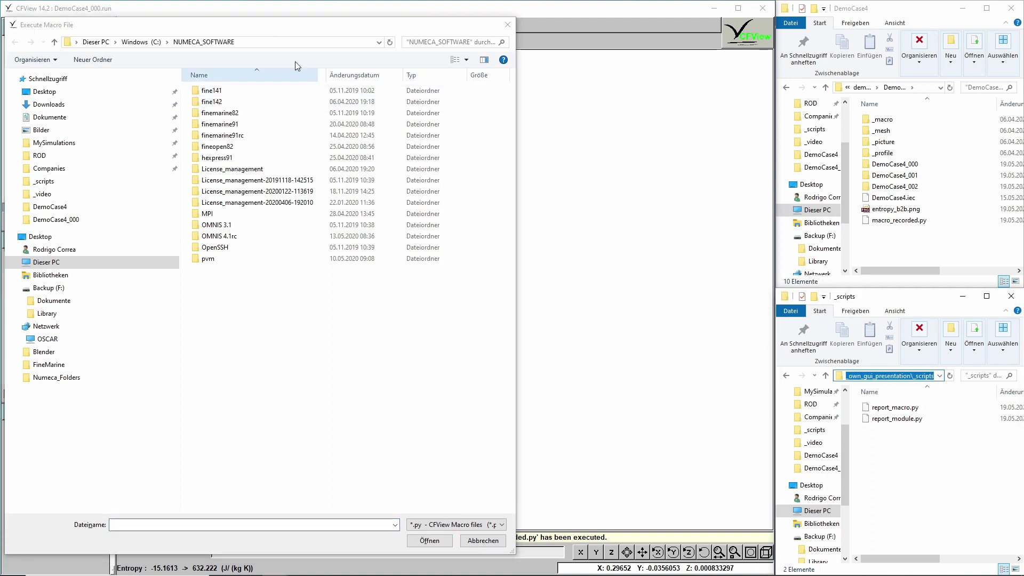
{"action": "left_click", "coordinate": [266, 42]}
{"action": "type", "text": "F:\\local\\ROD\\LifeHack\\1_building_your_own_gui_presentation\\_scripts"}
{"action": "key", "text": "Return"}
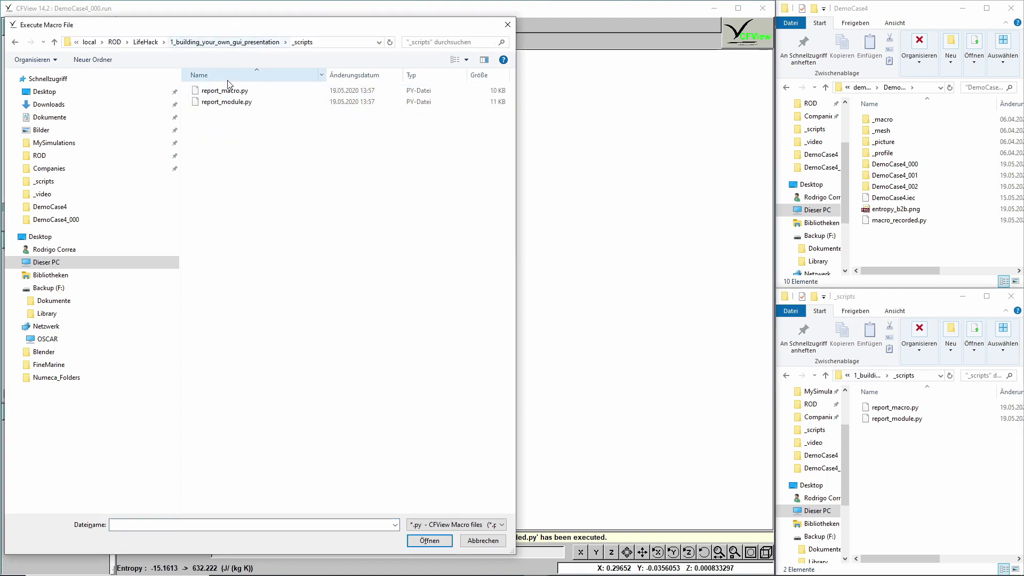
{"action": "left_click", "coordinate": [227, 90]}
{"action": "left_click", "coordinate": [432, 541]}
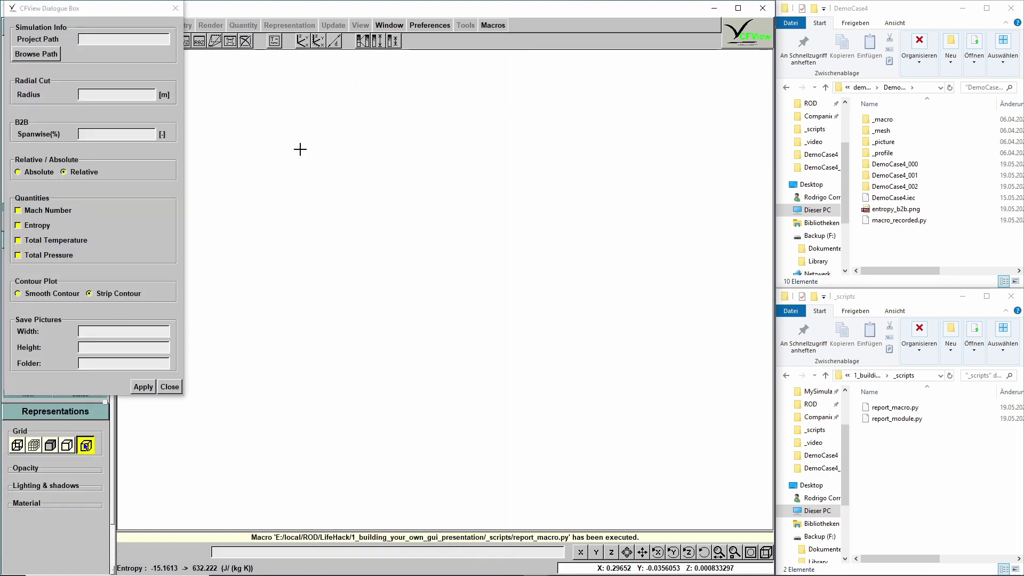
{"action": "left_click_drag", "start_coordinate": [142, 13], "coordinate": [332, 76]}
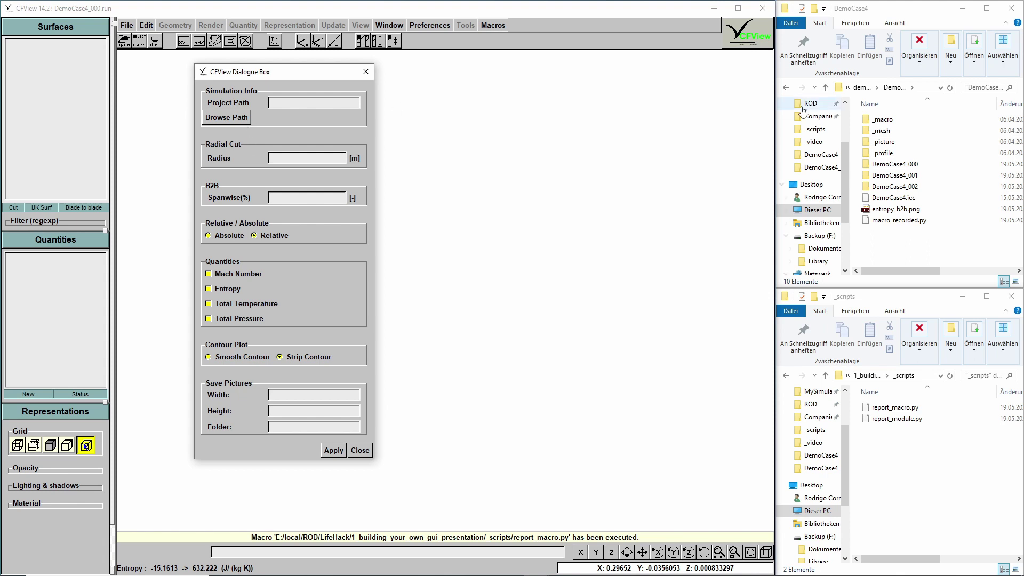
Step: Set the dialogue's project directory to the DemoCase4 folder path
{"action": "left_click", "coordinate": [929, 88]}
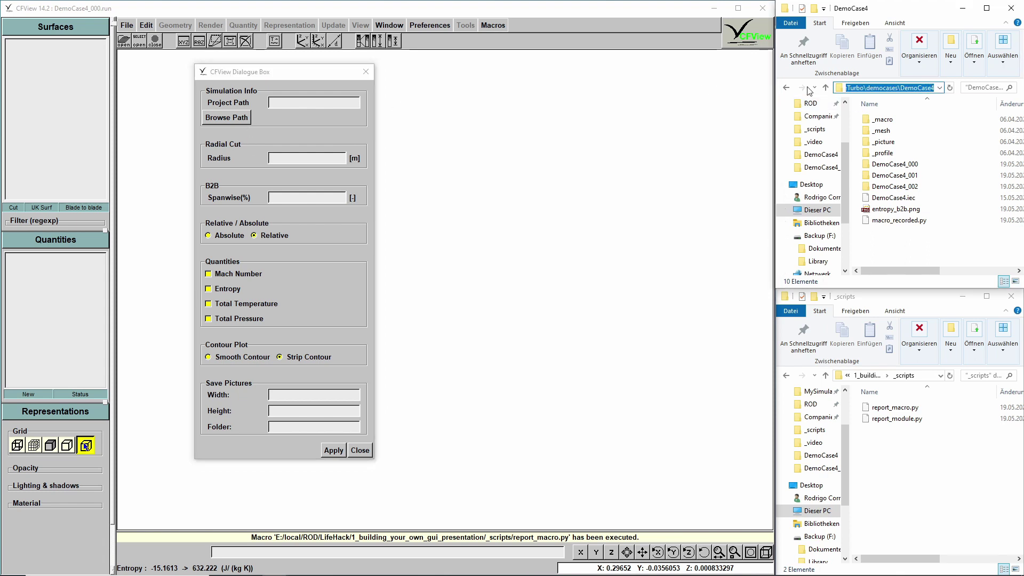
{"action": "left_click", "coordinate": [225, 119]}
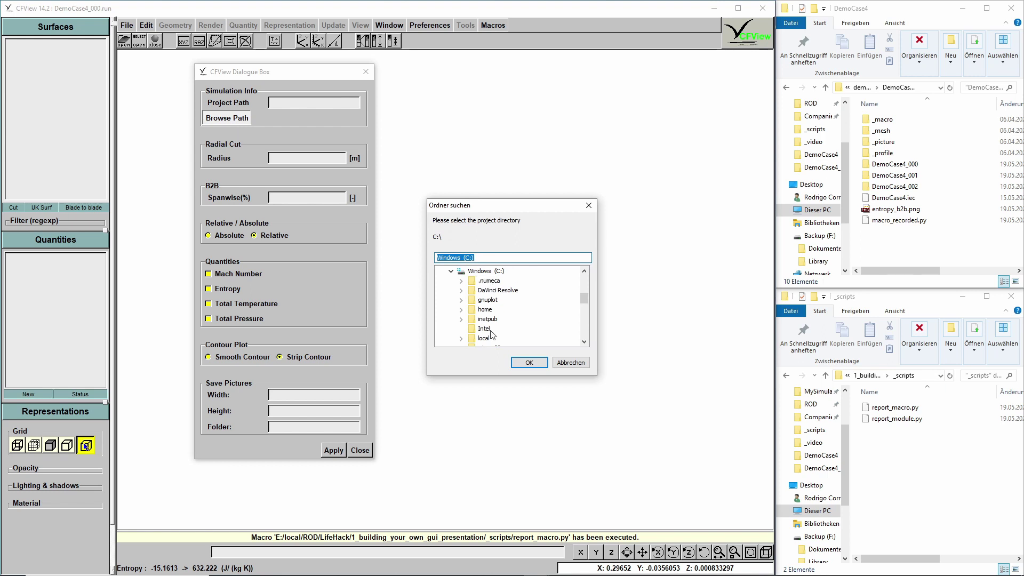
{"action": "type", "text": "E:\\local\\ROD\\FineTurbo\\democases\\DemoCase4"}
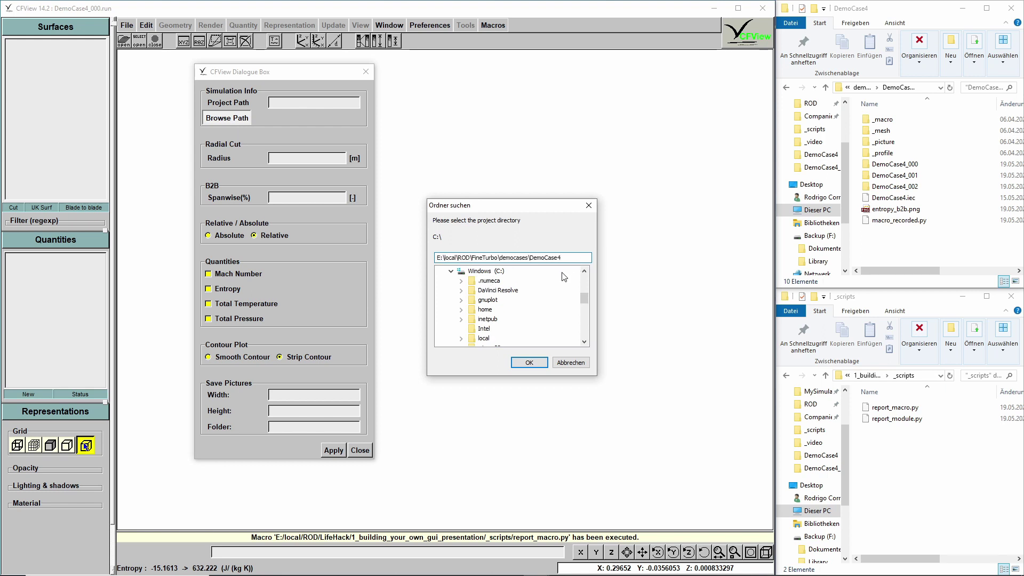
{"action": "left_click", "coordinate": [529, 363]}
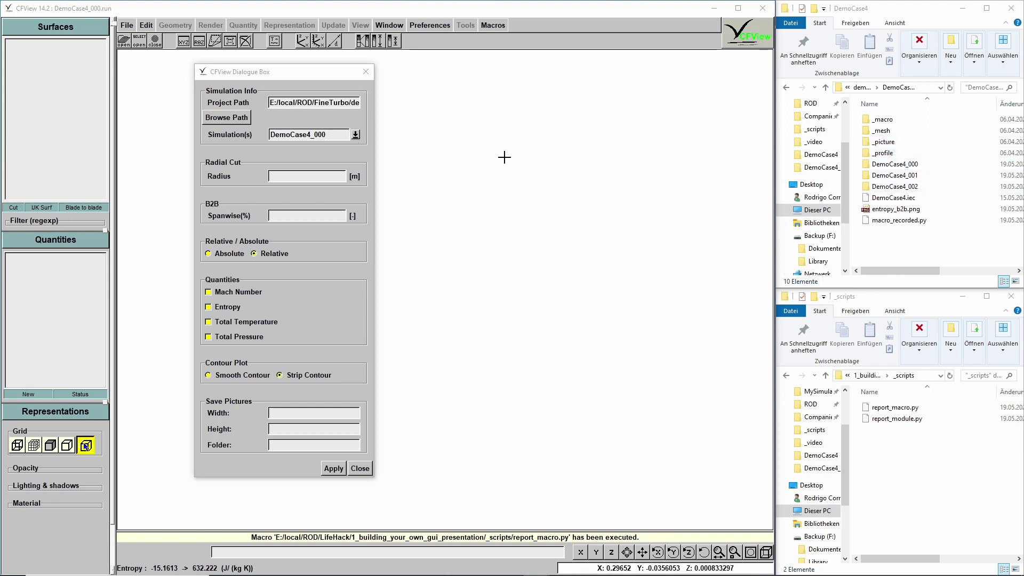
Step: Pick DemoCase4_001 from the Simulation(s) dropdown
{"action": "left_click", "coordinate": [355, 136]}
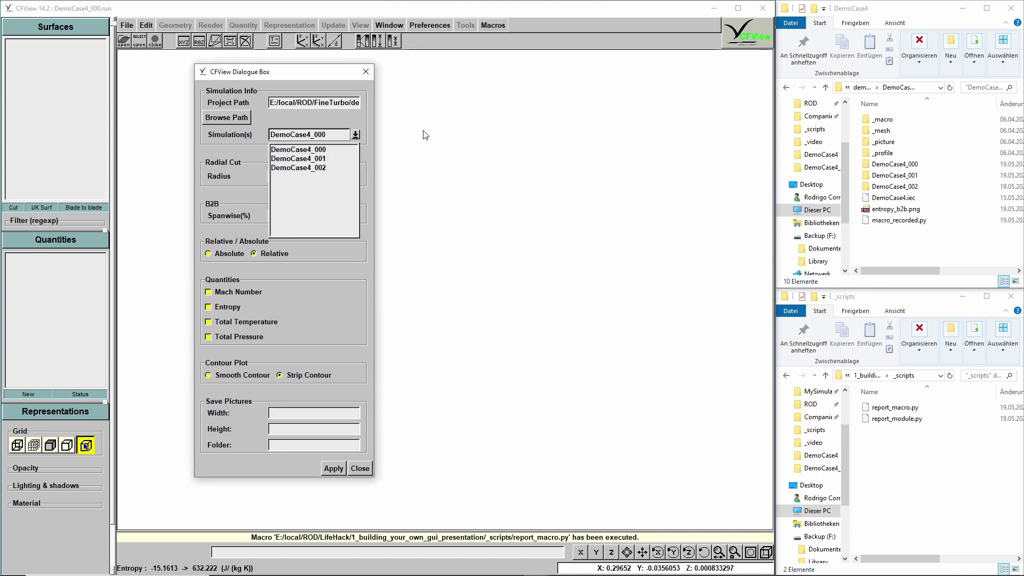
{"action": "left_click", "coordinate": [393, 132]}
{"action": "left_click", "coordinate": [356, 136]}
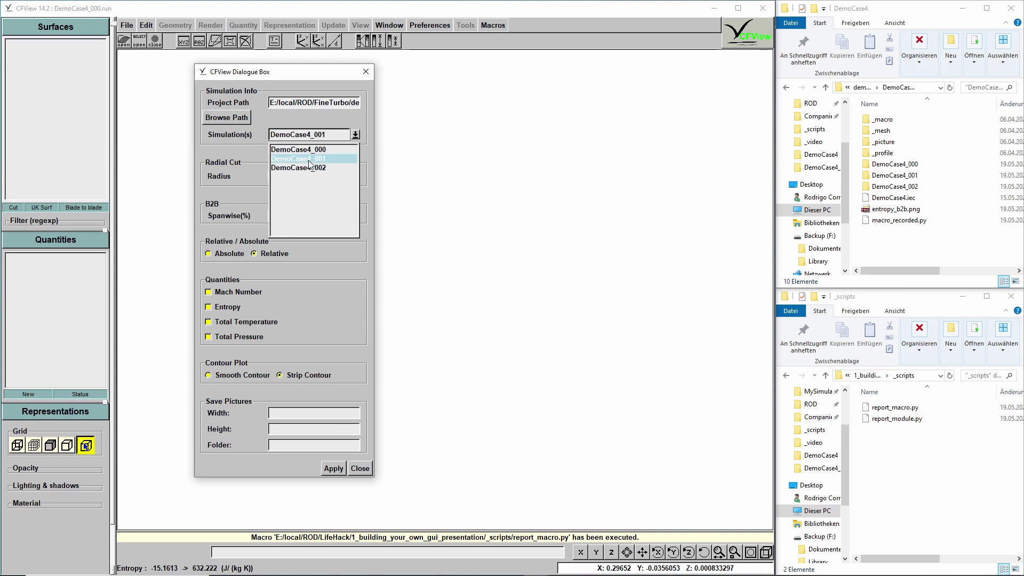
{"action": "left_click", "coordinate": [310, 160]}
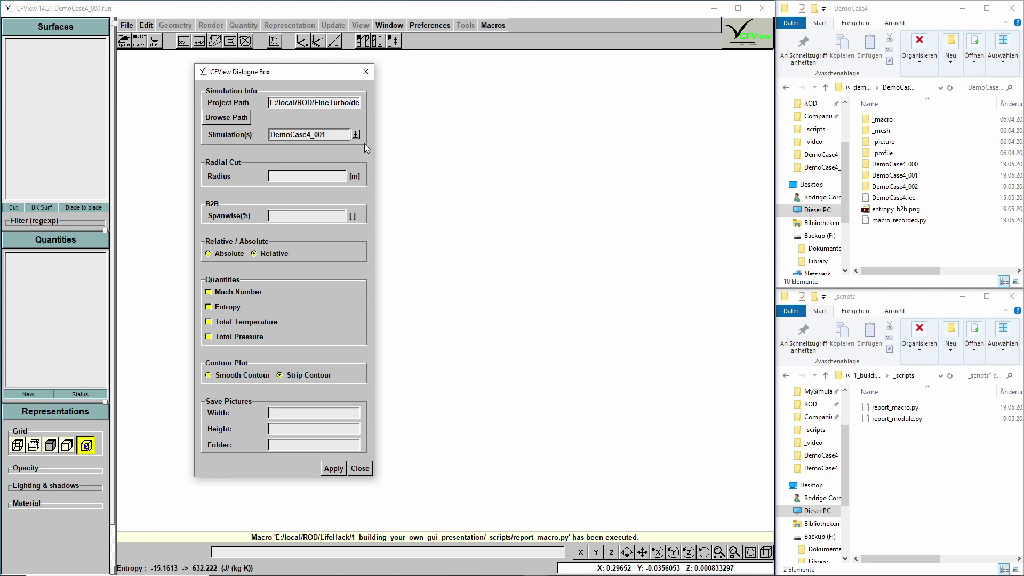
{"action": "left_click", "coordinate": [321, 179]}
Step: Enter radius 0.2, tick Total Pressure, choose Smooth Contour and a 1920×1080 picture size
{"action": "type", "text": "0.2"}
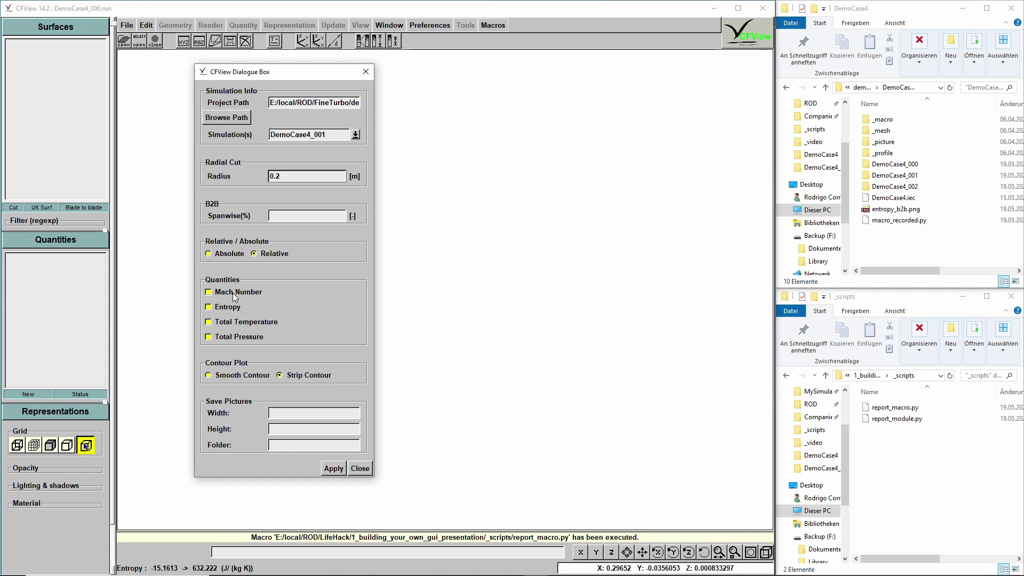
{"action": "left_click", "coordinate": [226, 336]}
{"action": "left_click", "coordinate": [228, 376]}
{"action": "left_click", "coordinate": [296, 414]}
{"action": "type", "text": "1920"}
{"action": "key", "text": "Tab"}
{"action": "type", "text": "108"}
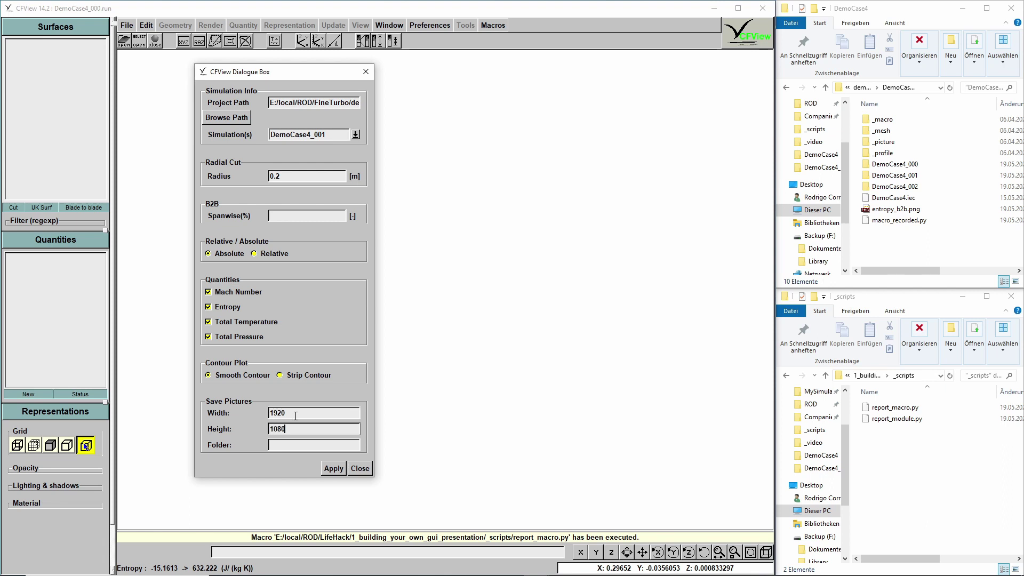
{"action": "left_click", "coordinate": [301, 445]}
Step: Reselect DemoCase4_001, tick Mach Number, and name the output folder radialCut
{"action": "left_click", "coordinate": [356, 134]}
{"action": "left_click", "coordinate": [341, 137]}
{"action": "left_click", "coordinate": [356, 135]}
{"action": "left_click", "coordinate": [326, 158]}
{"action": "left_click", "coordinate": [209, 292]}
{"action": "left_click", "coordinate": [303, 444]}
{"action": "type", "text": "radialCut"}
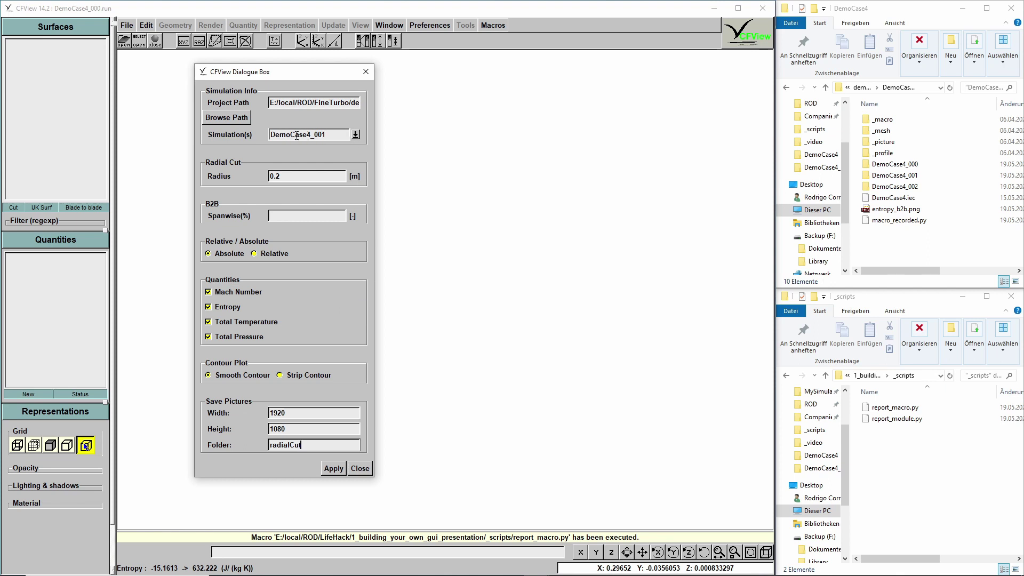
Step: Apply the radial cut export and open the new radialCut folder in Explorer
{"action": "double_click", "coordinate": [896, 175]}
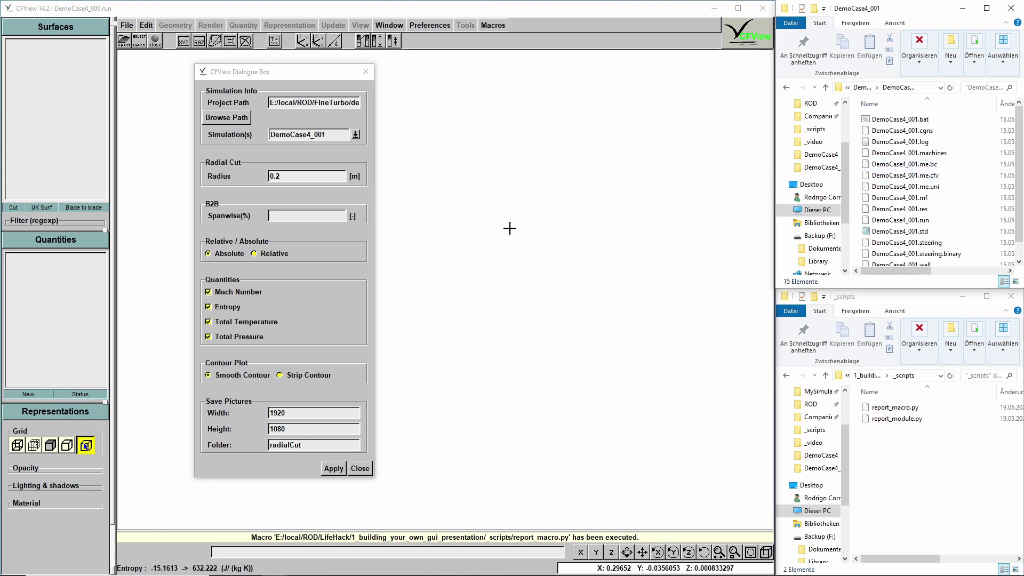
{"action": "left_click", "coordinate": [333, 468]}
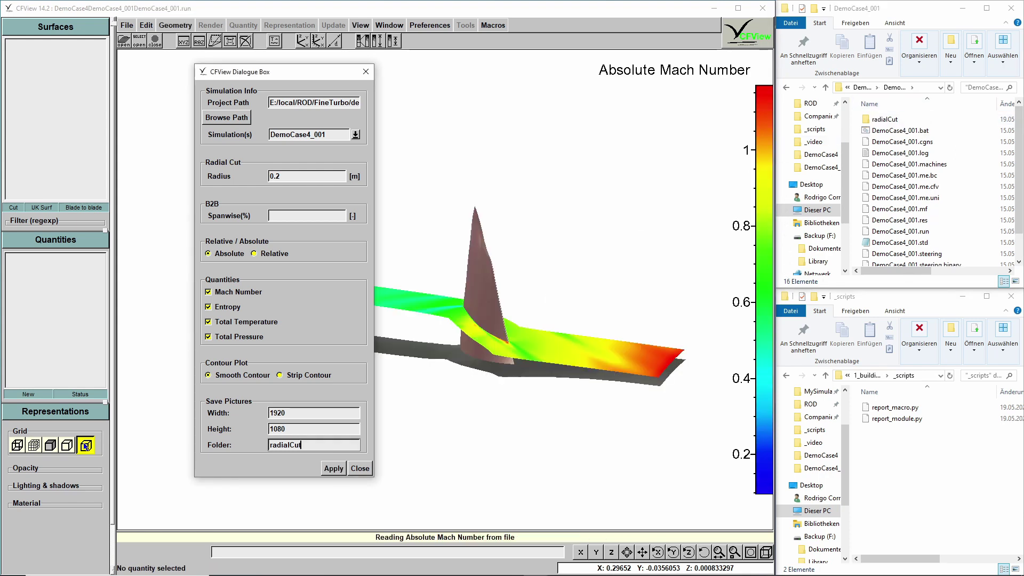
{"action": "double_click", "coordinate": [885, 121]}
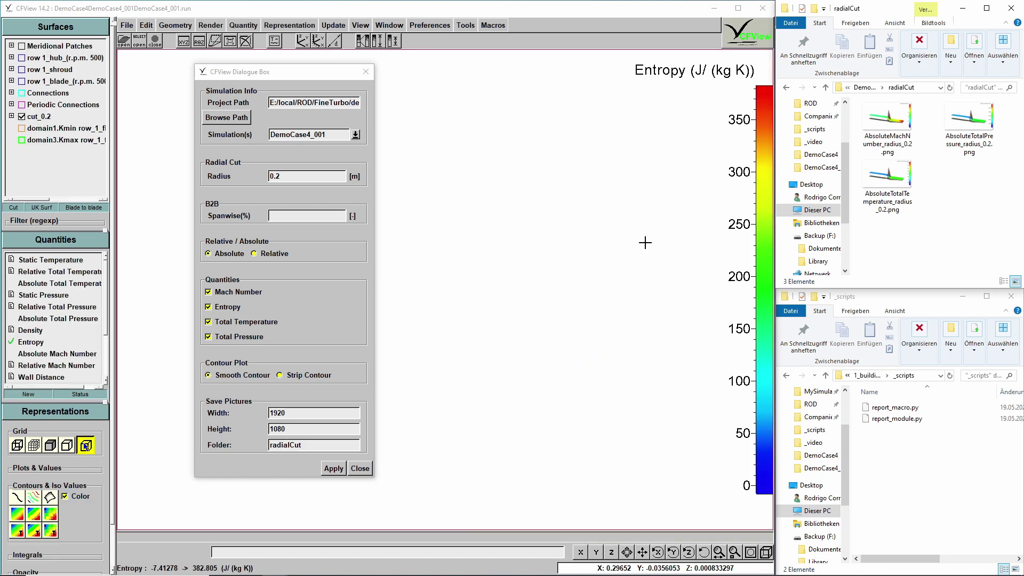
Step: View the Mach number picture in XnView, then step through total pressure, total temperature and entropy
{"action": "left_click", "coordinate": [890, 124]}
{"action": "double_click", "coordinate": [890, 124]}
{"action": "left_click", "coordinate": [331, 46]}
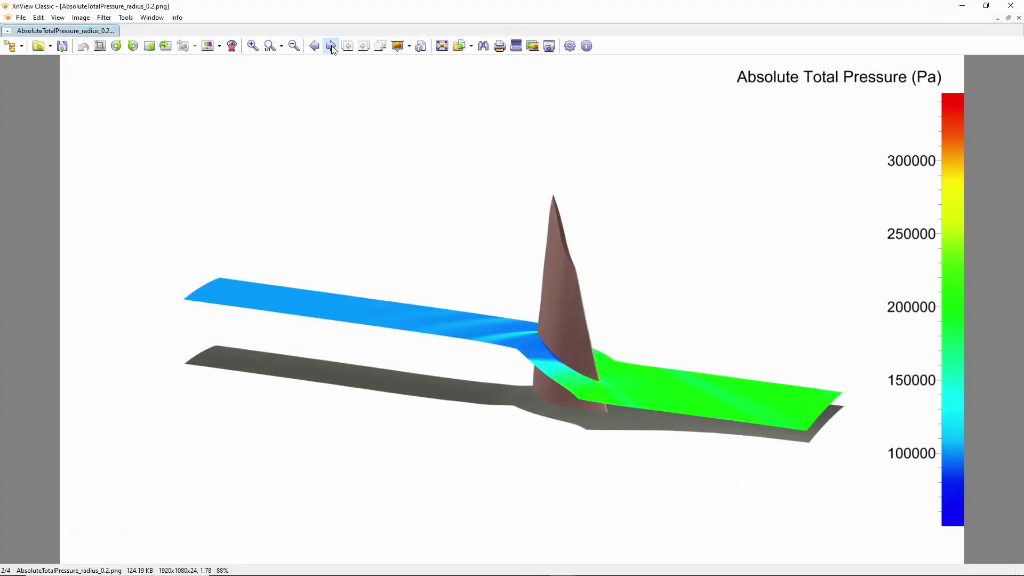
{"action": "left_click", "coordinate": [331, 46]}
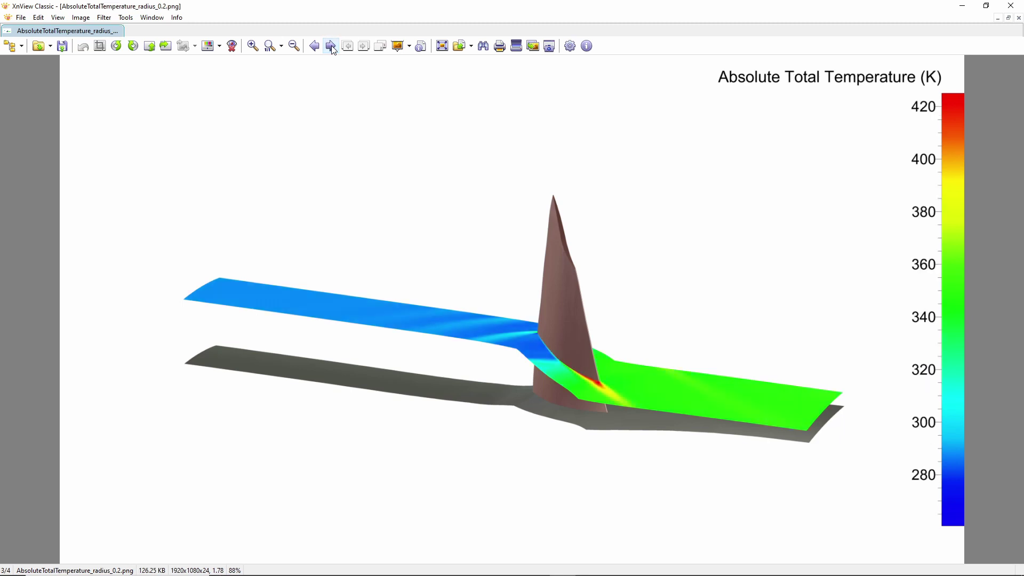
{"action": "left_click", "coordinate": [331, 45]}
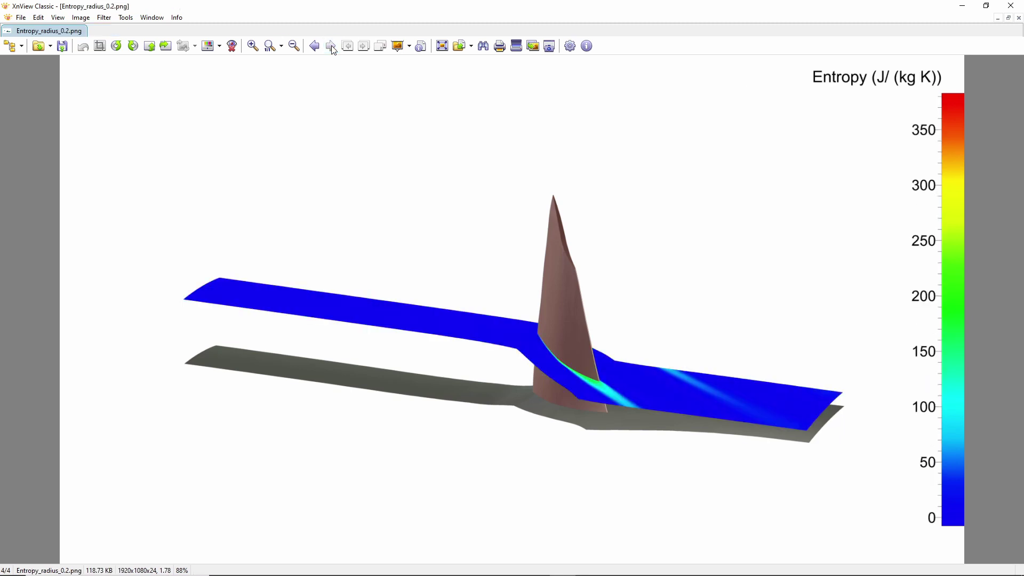
Step: Replace the 0.2 radius with a 0.2 spanwise position, excluding Mach Number and Total Temperature
{"action": "left_click", "coordinate": [1012, 5]}
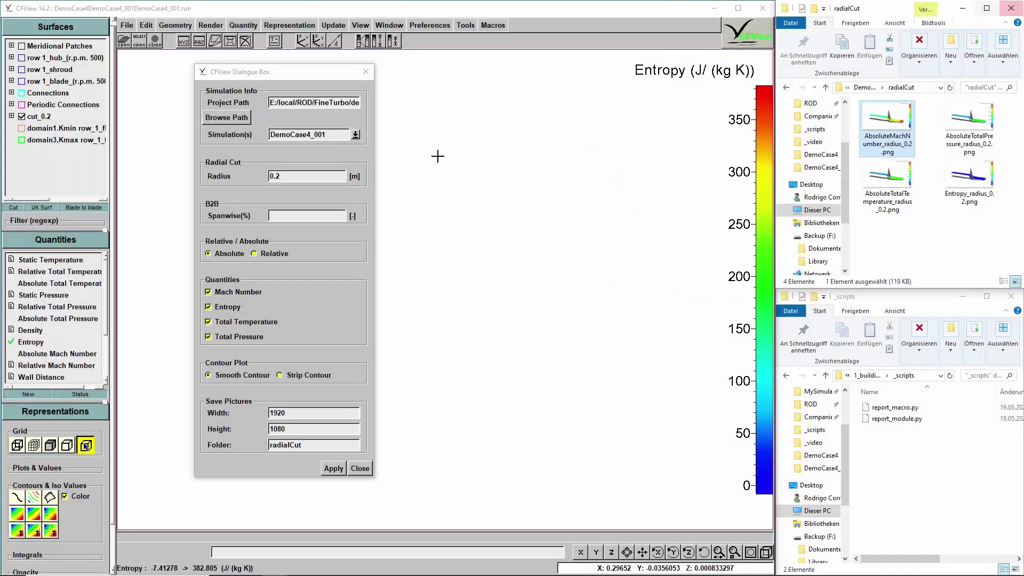
{"action": "left_click_drag", "start_coordinate": [291, 174], "coordinate": [248, 174]}
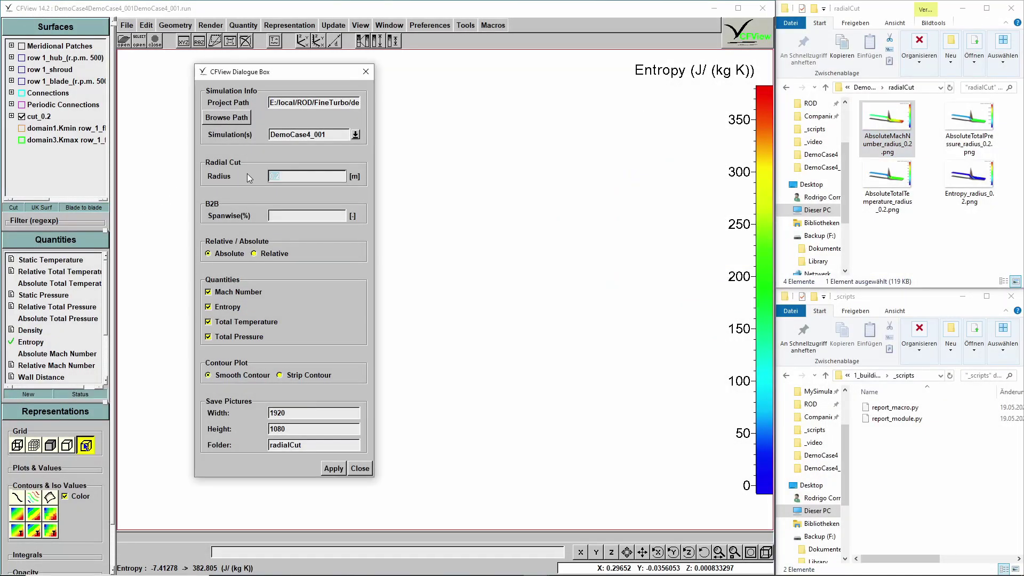
{"action": "key", "text": "BackSpace"}
{"action": "left_click", "coordinate": [302, 216]}
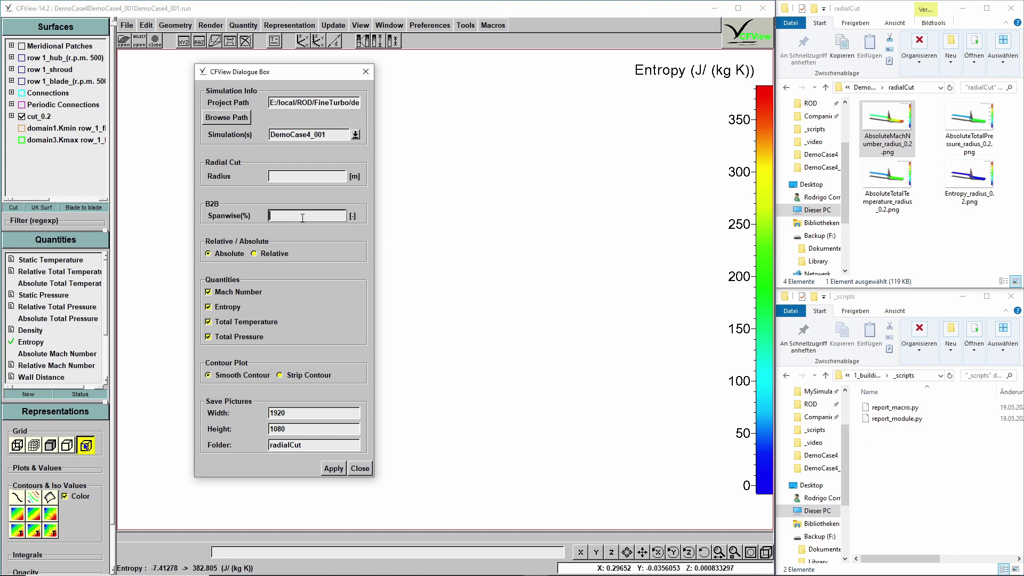
{"action": "type", "text": "0.2"}
{"action": "left_click", "coordinate": [221, 294]}
{"action": "left_click", "coordinate": [217, 324]}
Step: Export the entropy and total pressure spanwise pictures into a new B2B folder and open it
{"action": "left_click_drag", "start_coordinate": [302, 445], "coordinate": [270, 447]}
{"action": "type", "text": "B2B"}
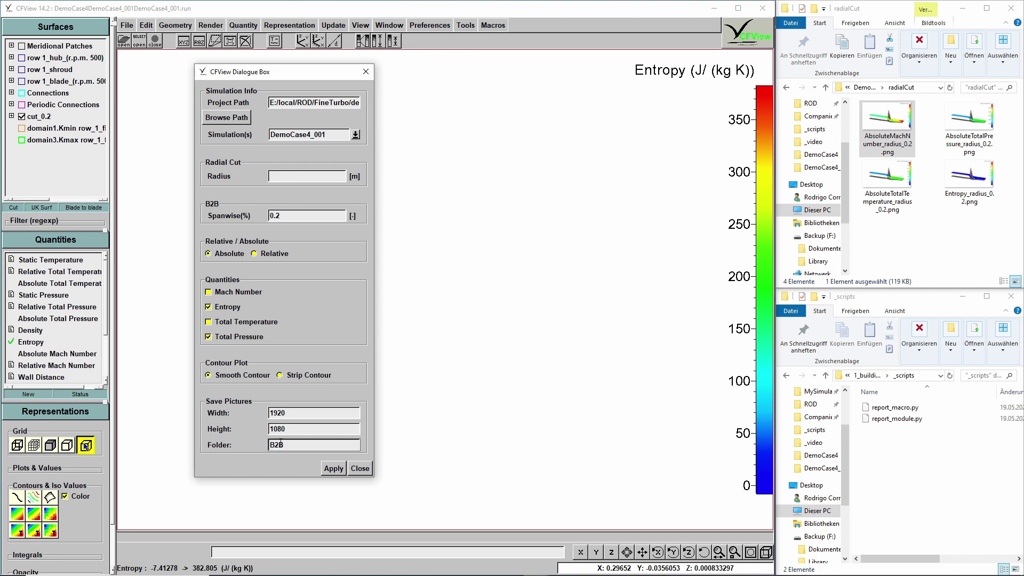
{"action": "left_click", "coordinate": [863, 91]}
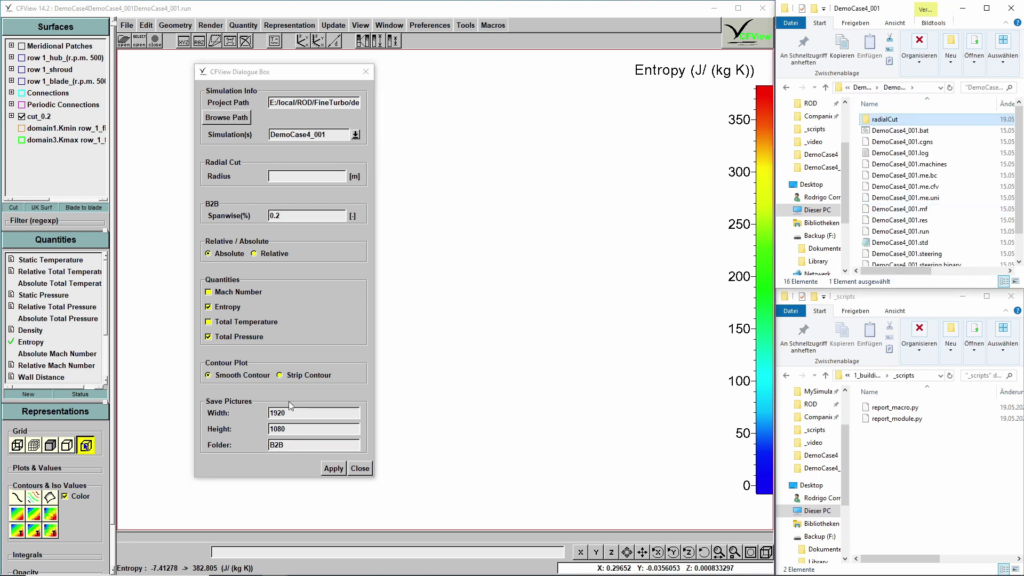
{"action": "left_click", "coordinate": [335, 468]}
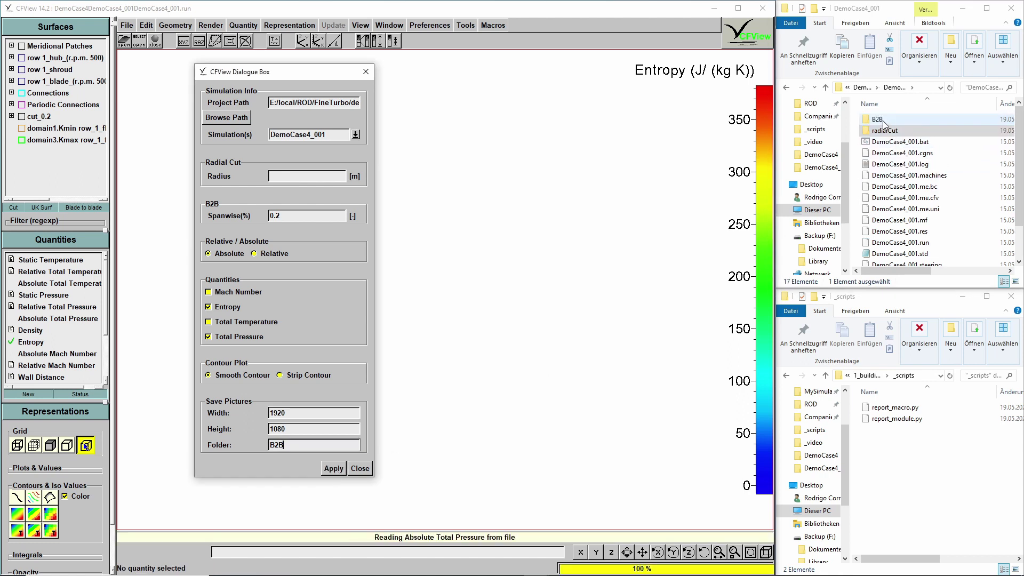
{"action": "double_click", "coordinate": [877, 118]}
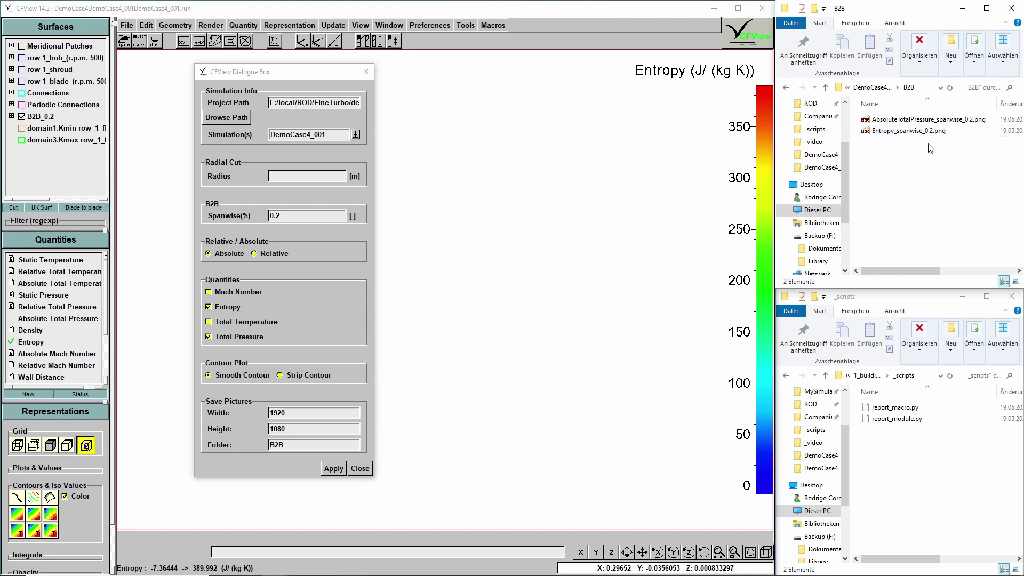
Step: Review AbsoluteTotalPressure_spanwise_0.2.png and Entropy_spanwise_0.2.png in XnView, then close it
{"action": "double_click", "coordinate": [910, 121]}
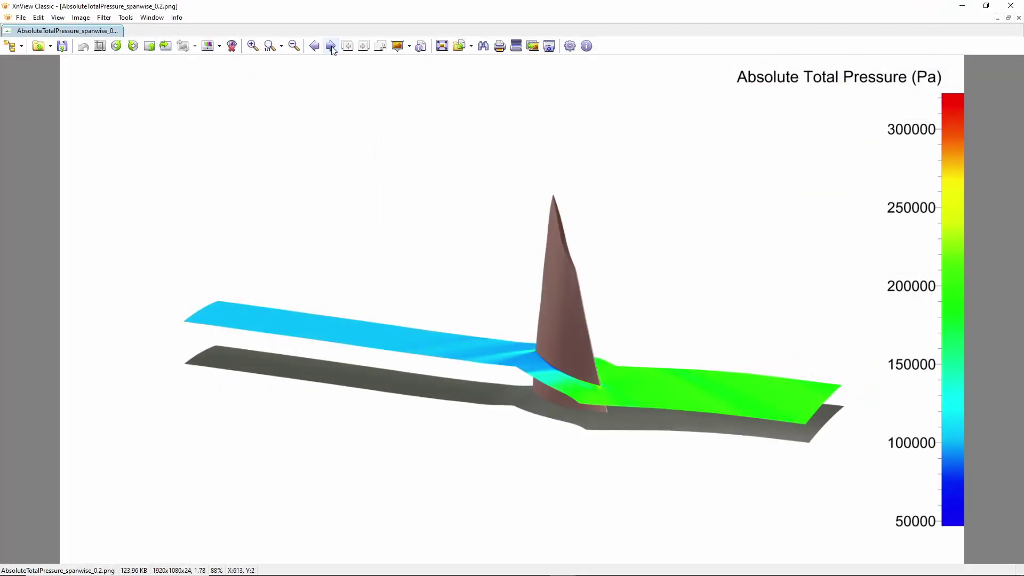
{"action": "left_click", "coordinate": [333, 46]}
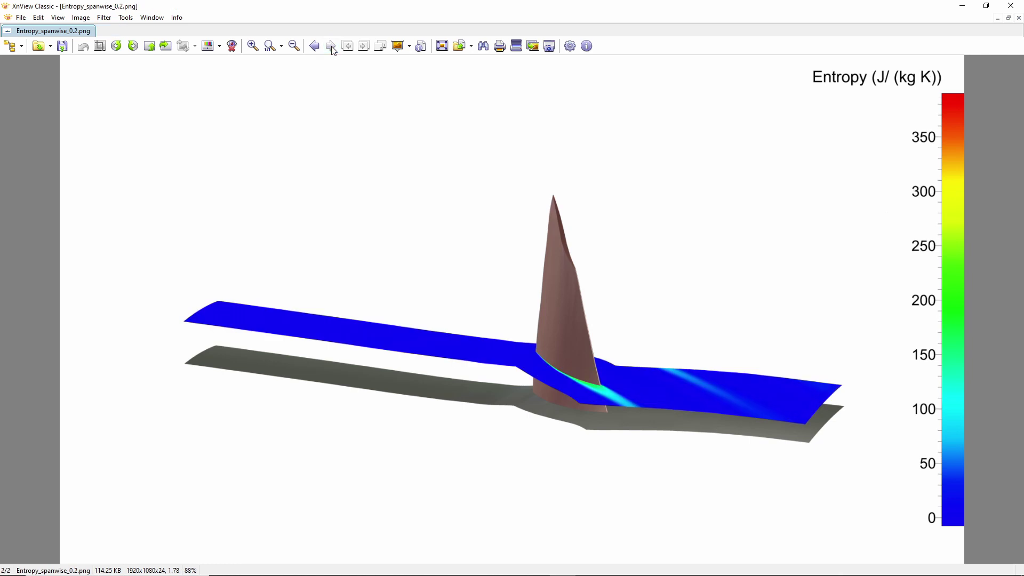
{"action": "left_click", "coordinate": [316, 48]}
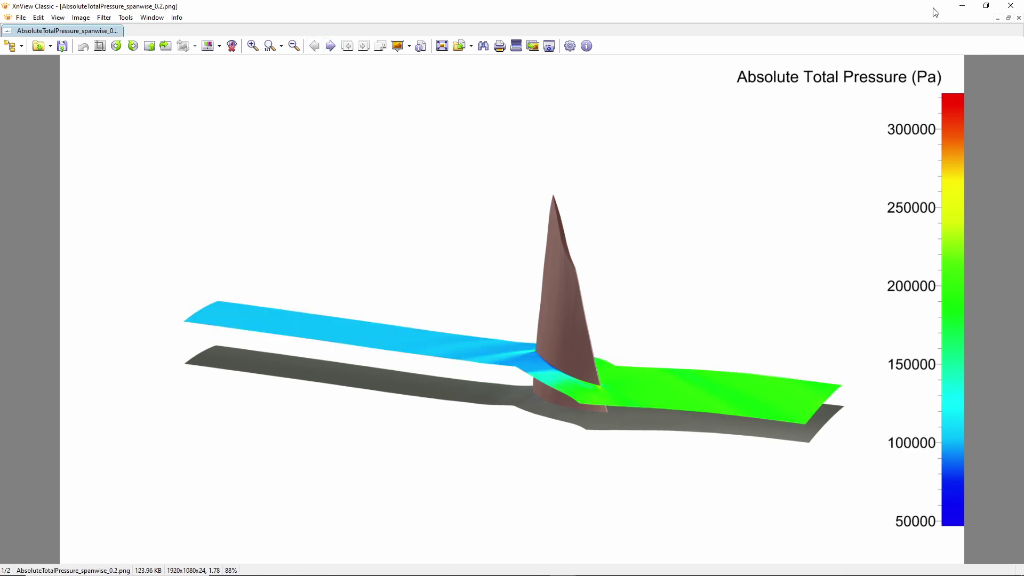
{"action": "left_click", "coordinate": [1011, 5]}
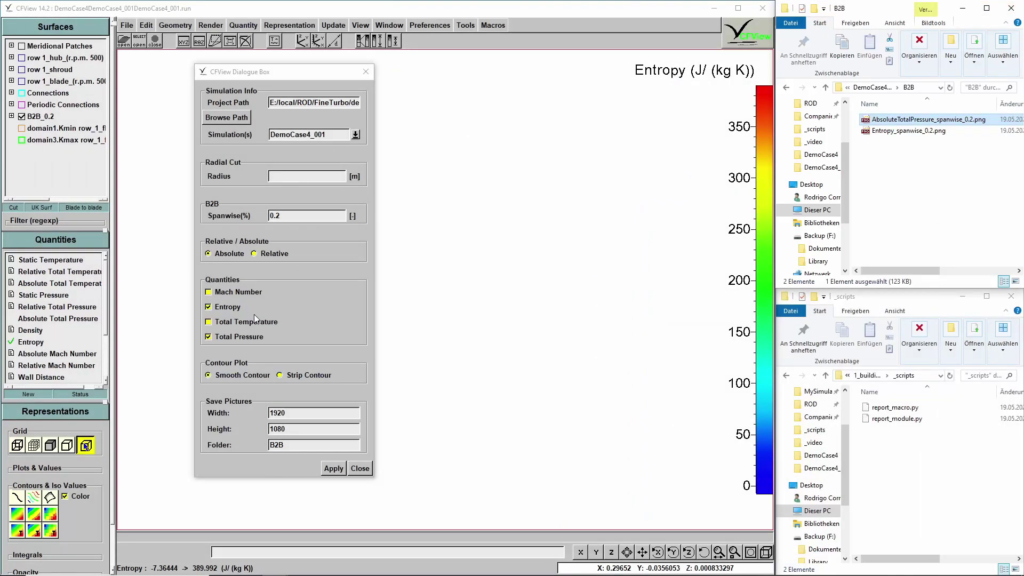
Step: Swap Entropy for Mach Number and export AbsoluteMachNumber_spanwise_0.2.png to the B2B folder
{"action": "left_click", "coordinate": [229, 308]}
{"action": "left_click", "coordinate": [229, 293]}
{"action": "left_click", "coordinate": [333, 469]}
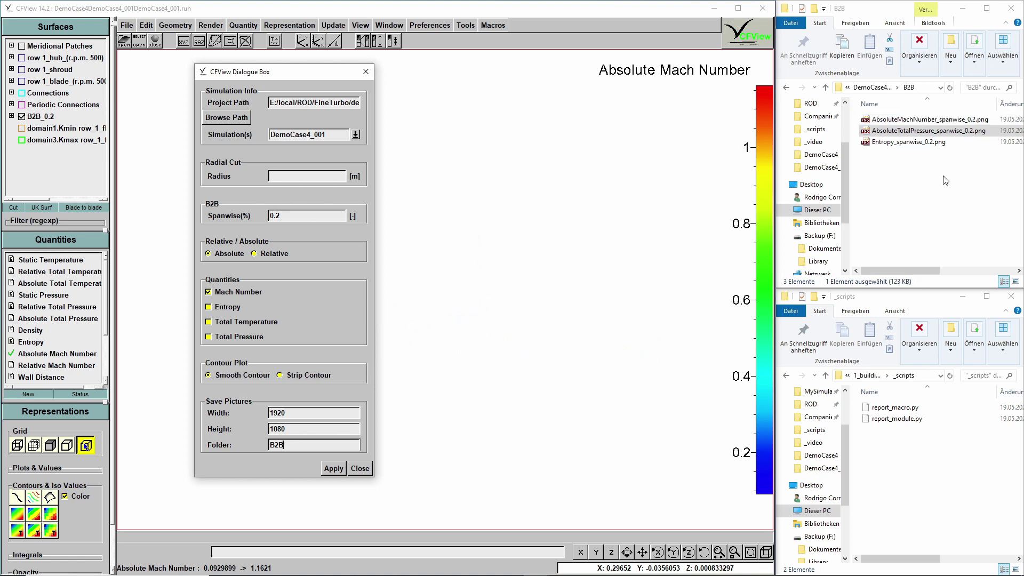
Step: Open Entropy_spanwise_0.2.png in XnView and close it again
{"action": "double_click", "coordinate": [902, 142]}
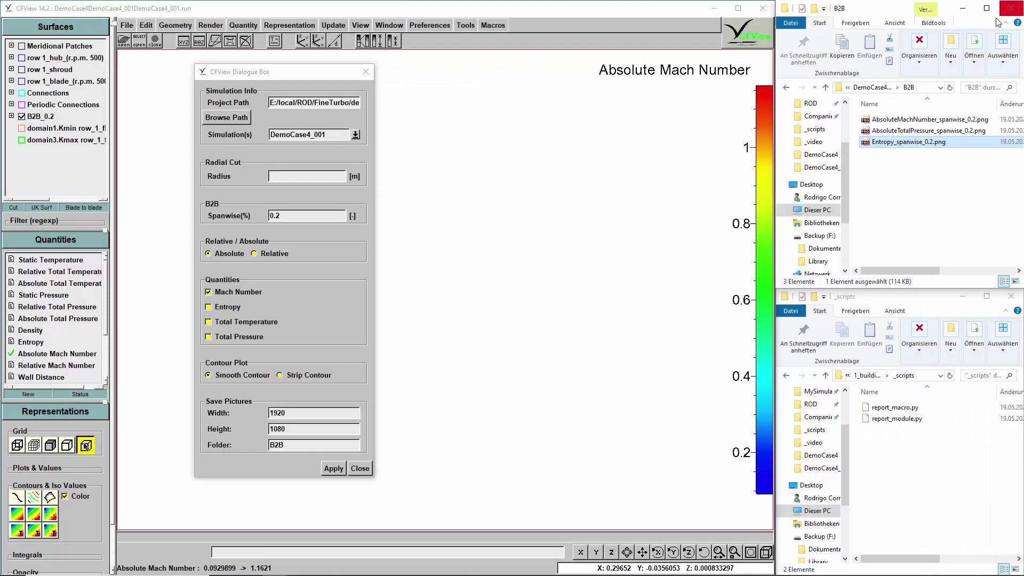
{"action": "left_click", "coordinate": [1010, 5]}
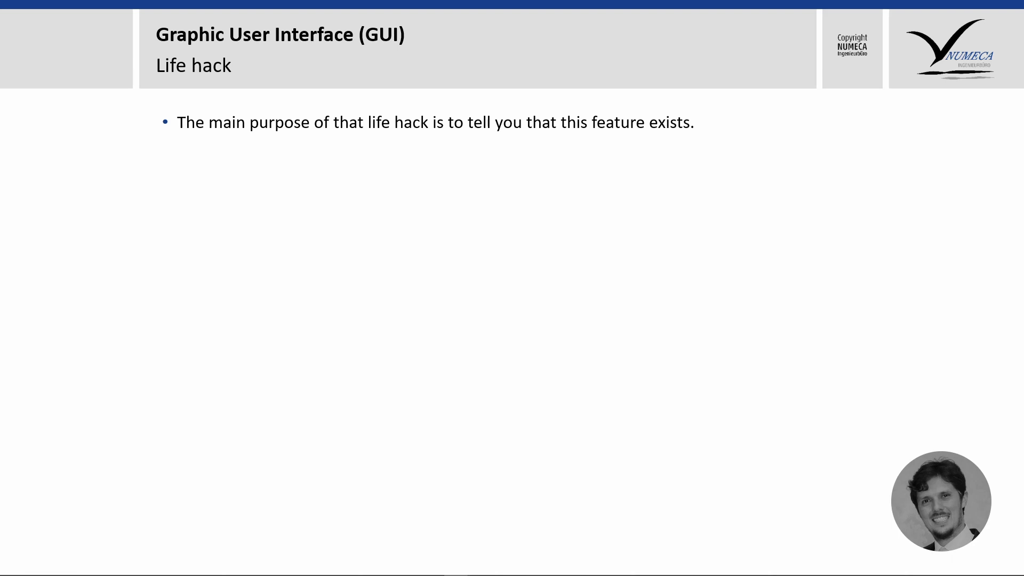
Step: Reveal the next Life hack bullet asking viewers to send feedback
{"action": "key", "text": "Right"}
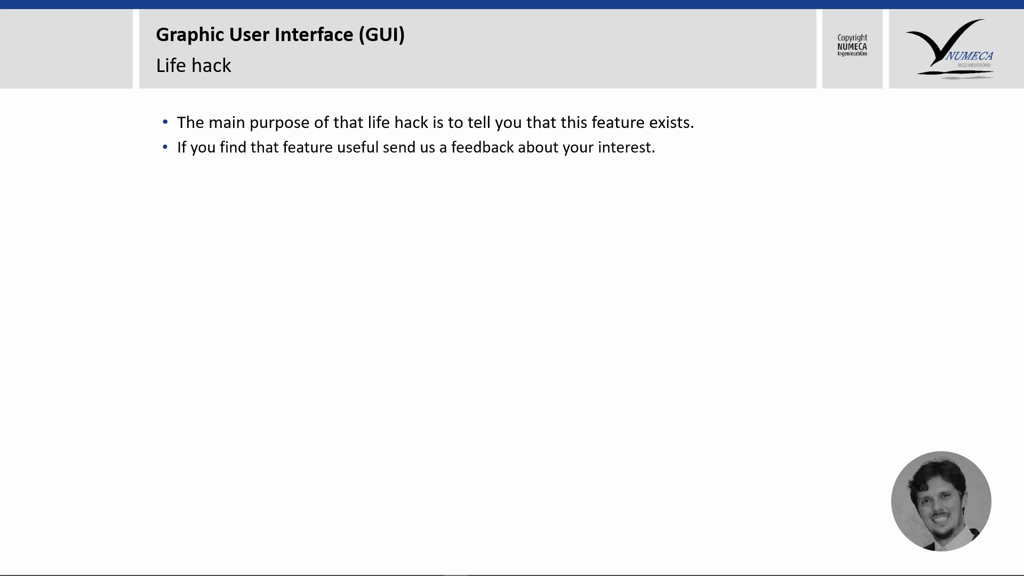